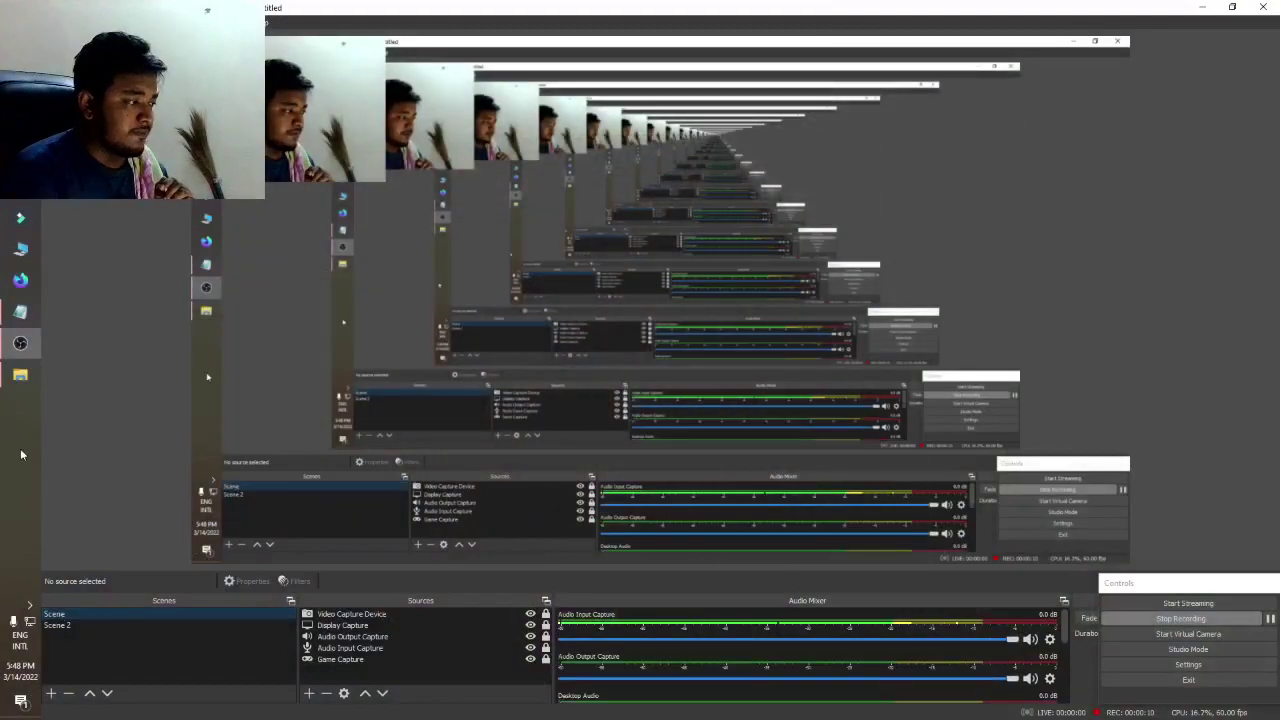
Open the Desktop folder in File Explorer and select, then deselect, all sixteen folders.
left_click(20, 375)
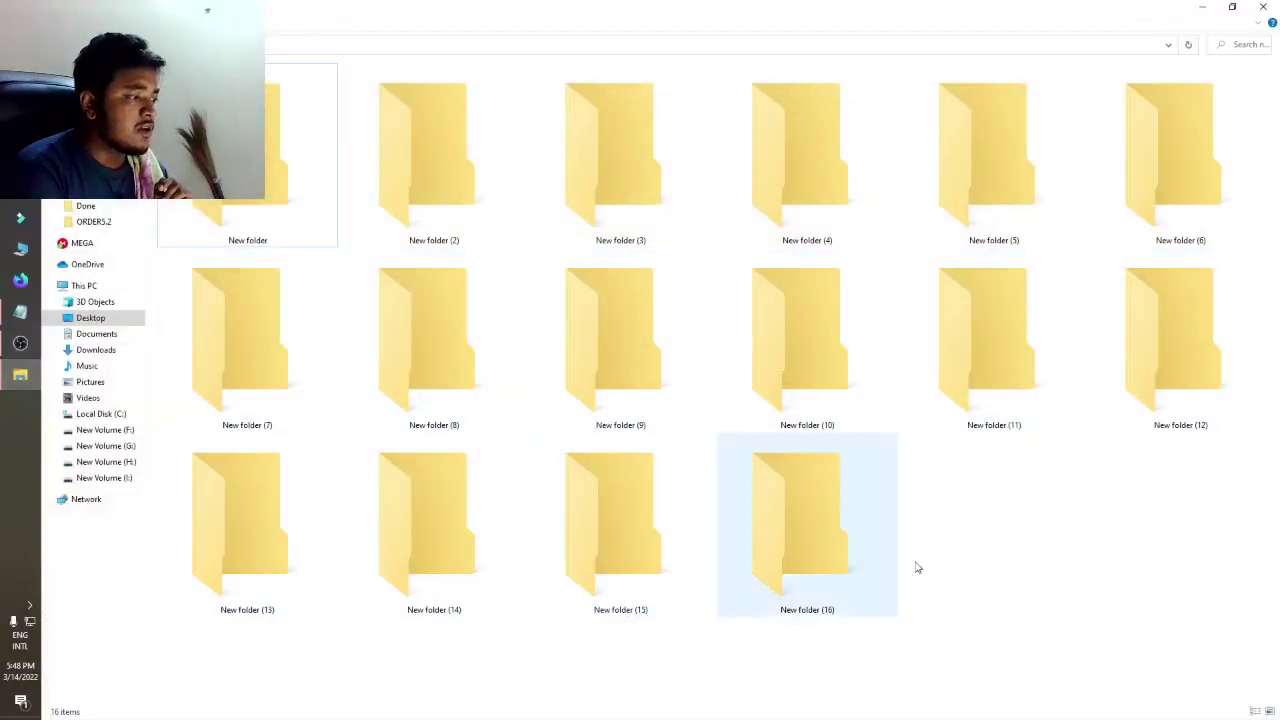
left_click_drag(1206, 623, 262, 66)
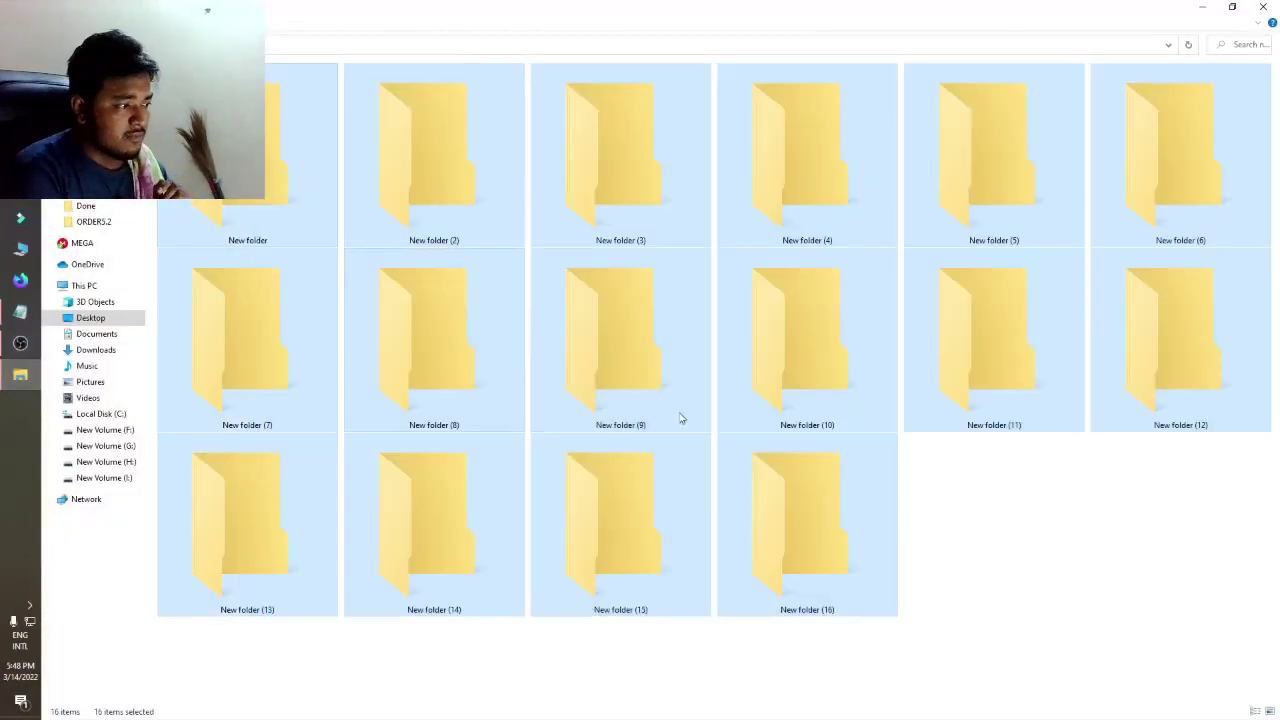
left_click(1095, 590)
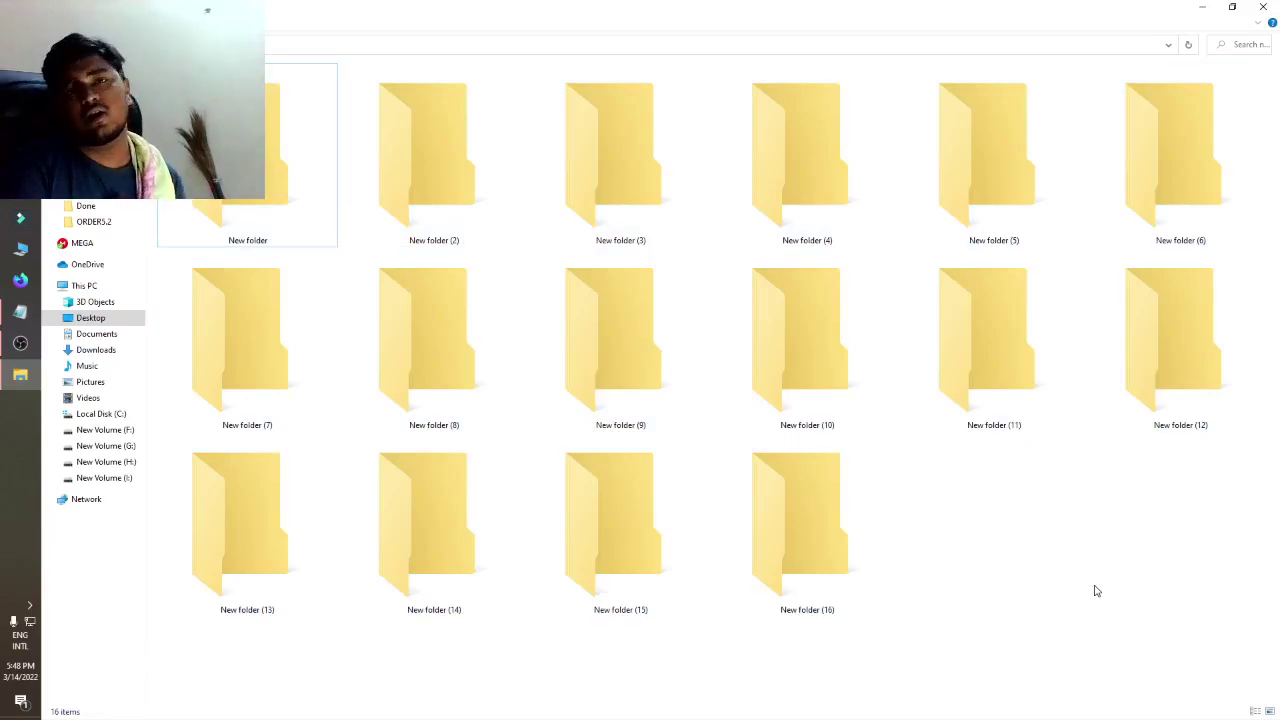
Inspect the context menus of New folder, New folder (2) and New folder (3).
right_click(268, 196)
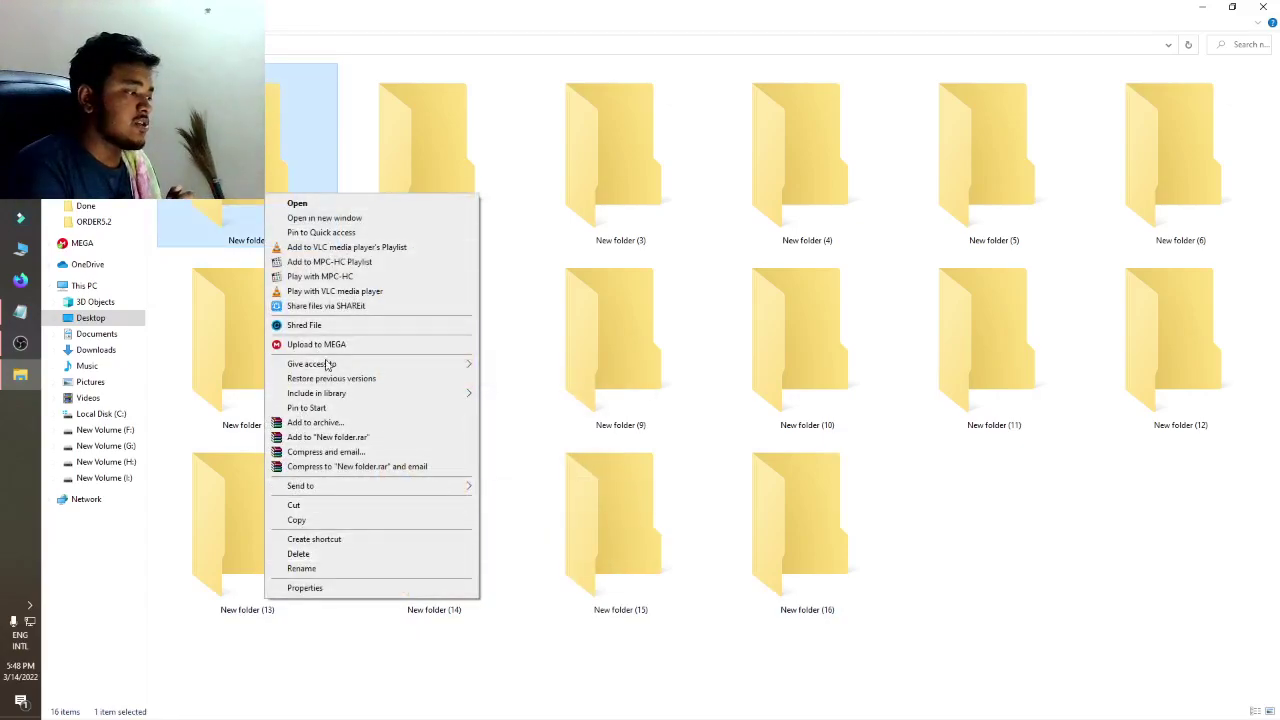
right_click(413, 122)
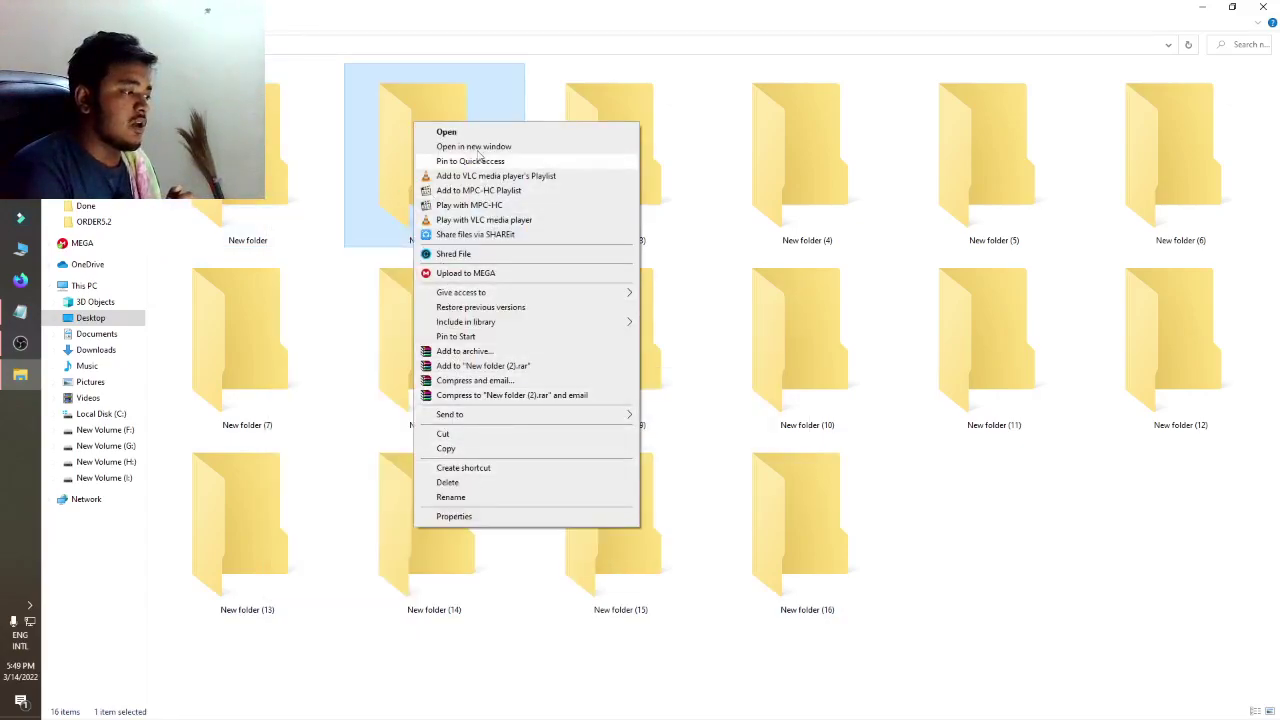
right_click(603, 77)
right_click(605, 75)
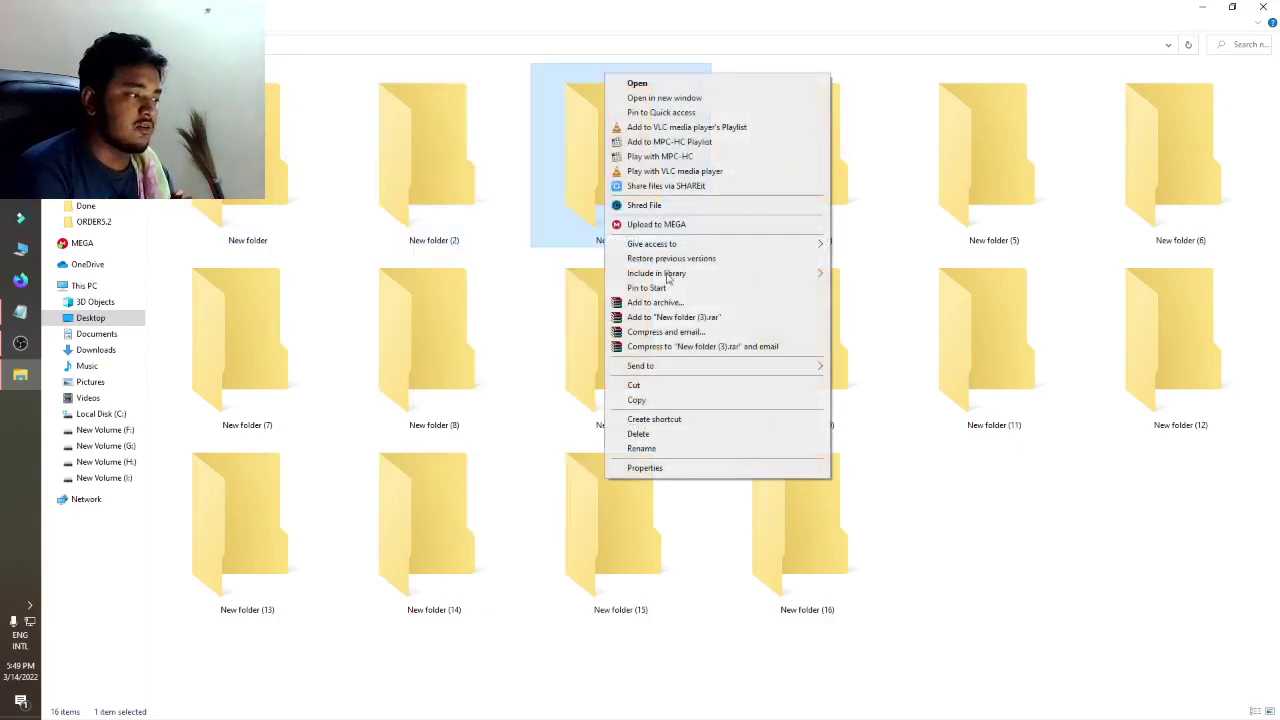
left_click(1224, 581)
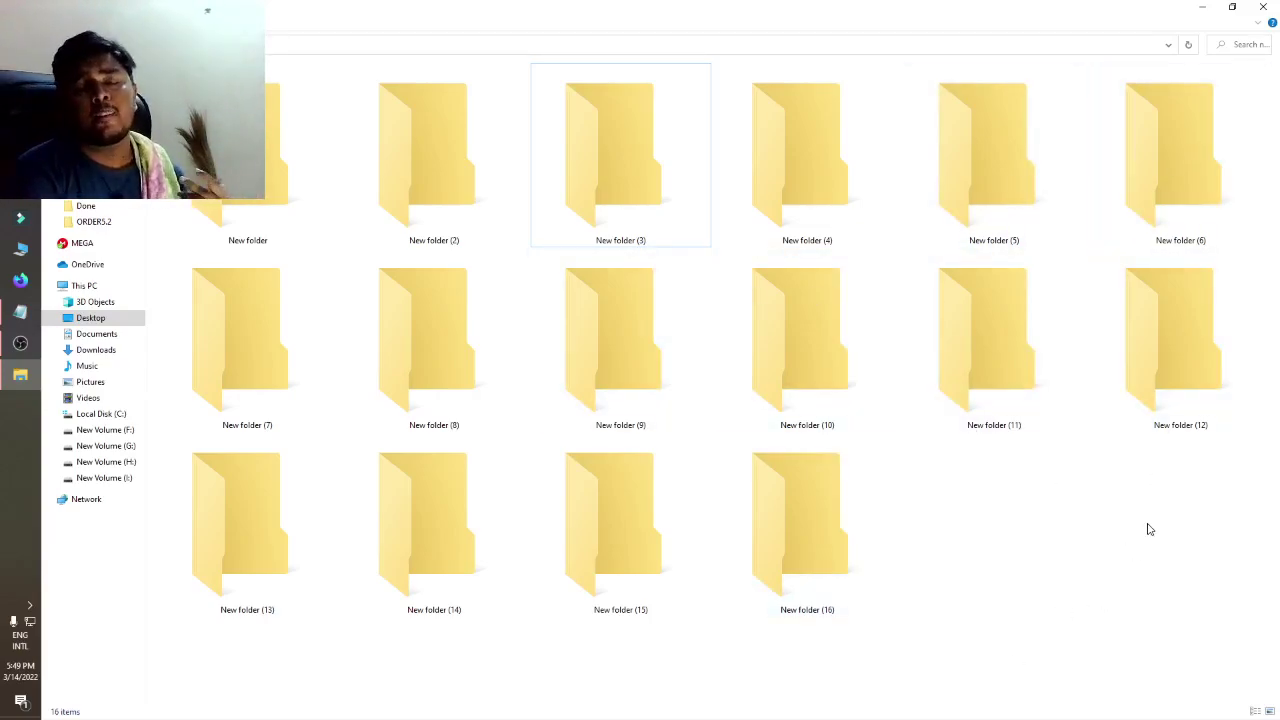
Search Google for 'folder ico' in Firefox.
left_click(22, 281)
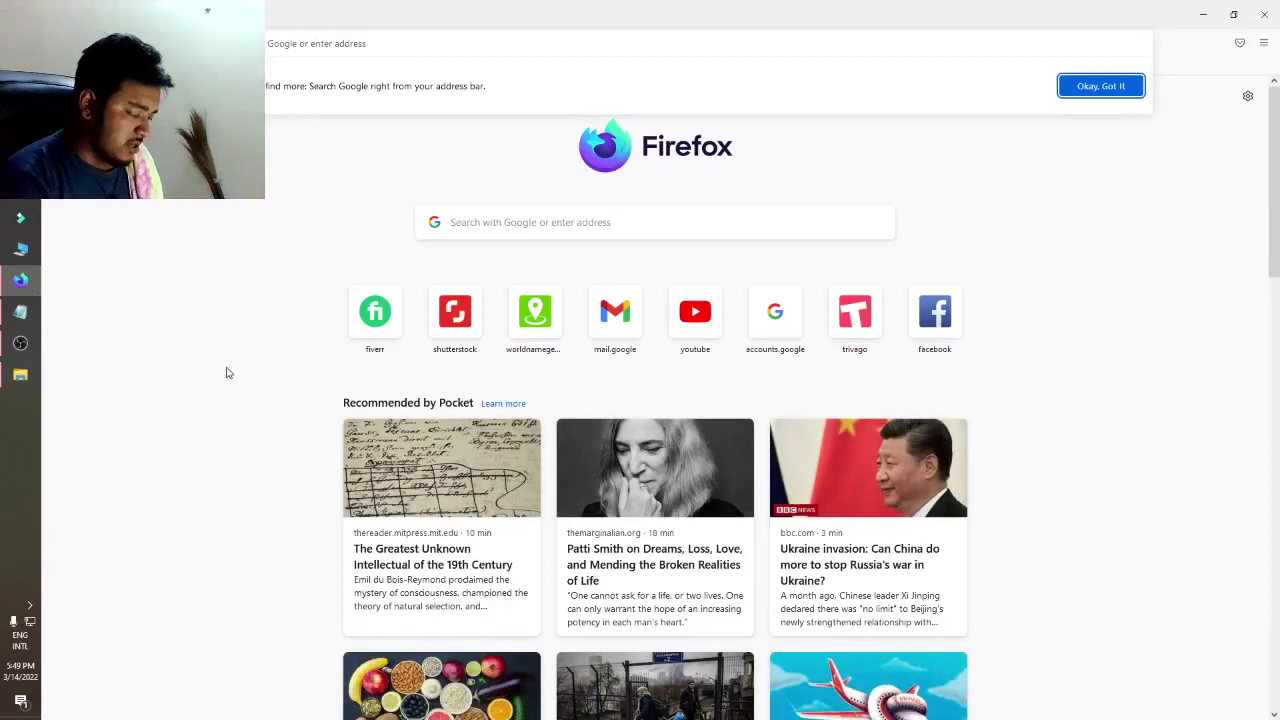
type("folder")
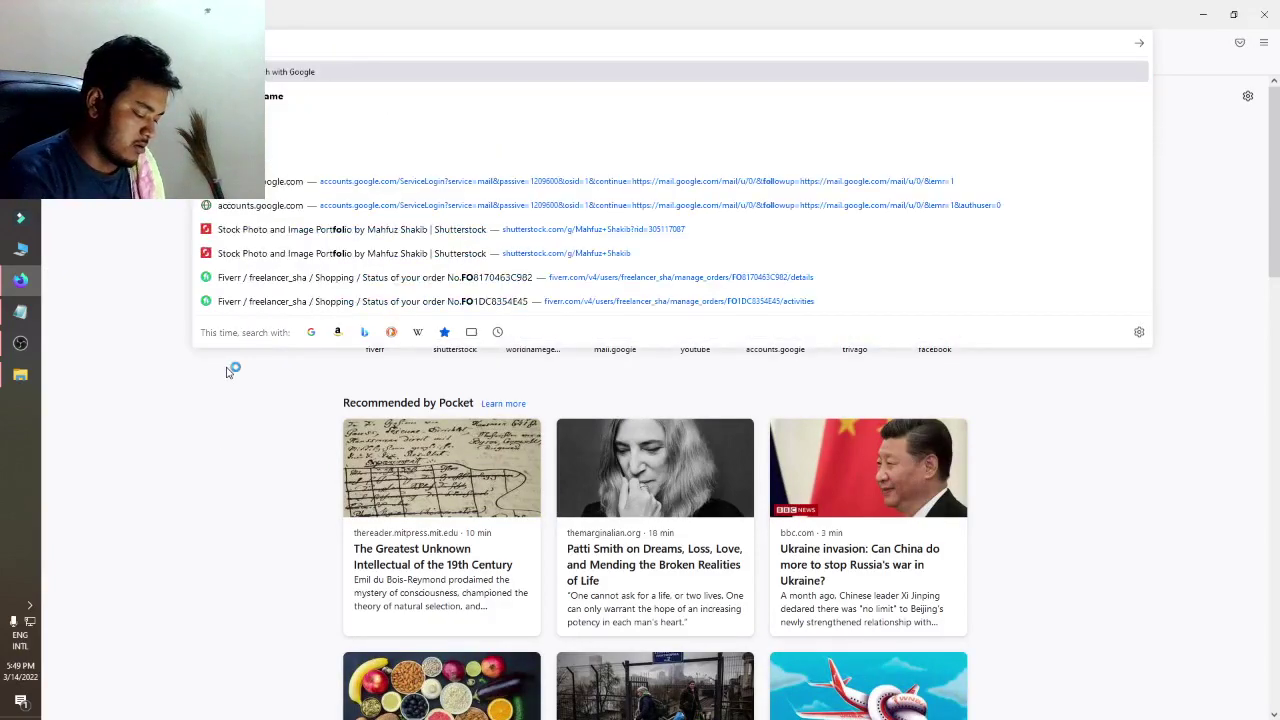
type(" iso")
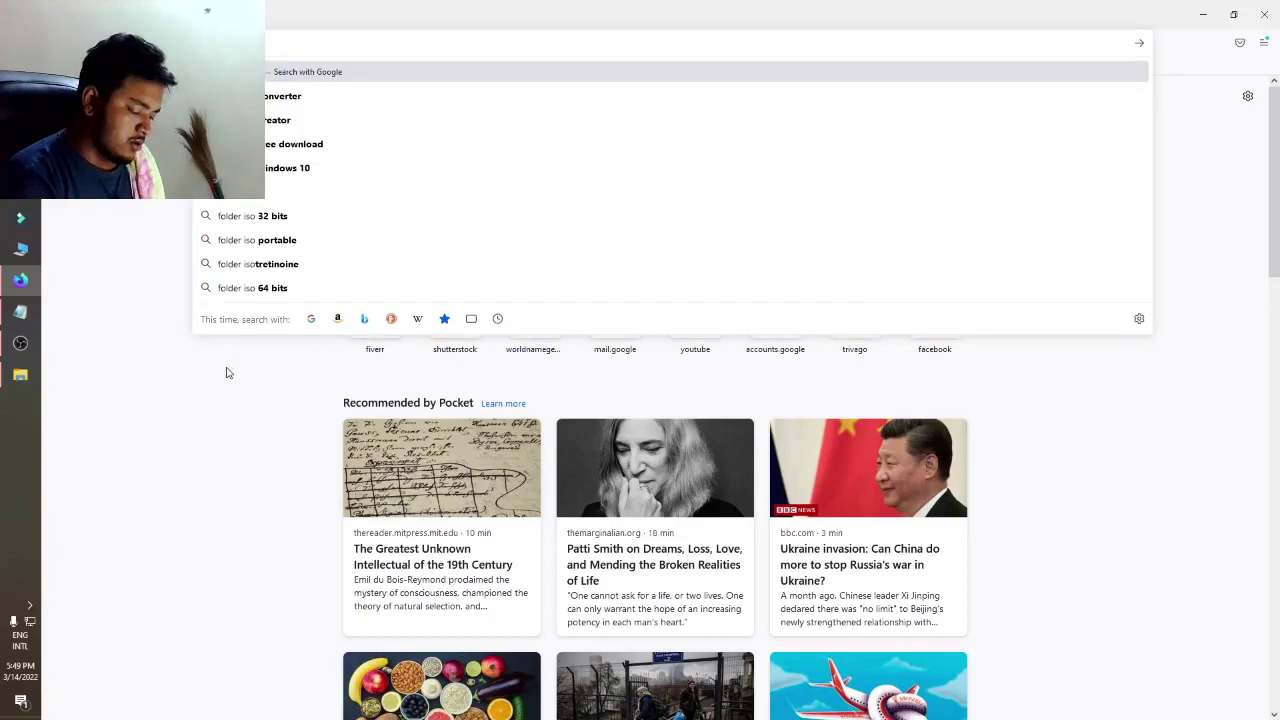
key("BackSpace")
key("BackSpace")
type("co")
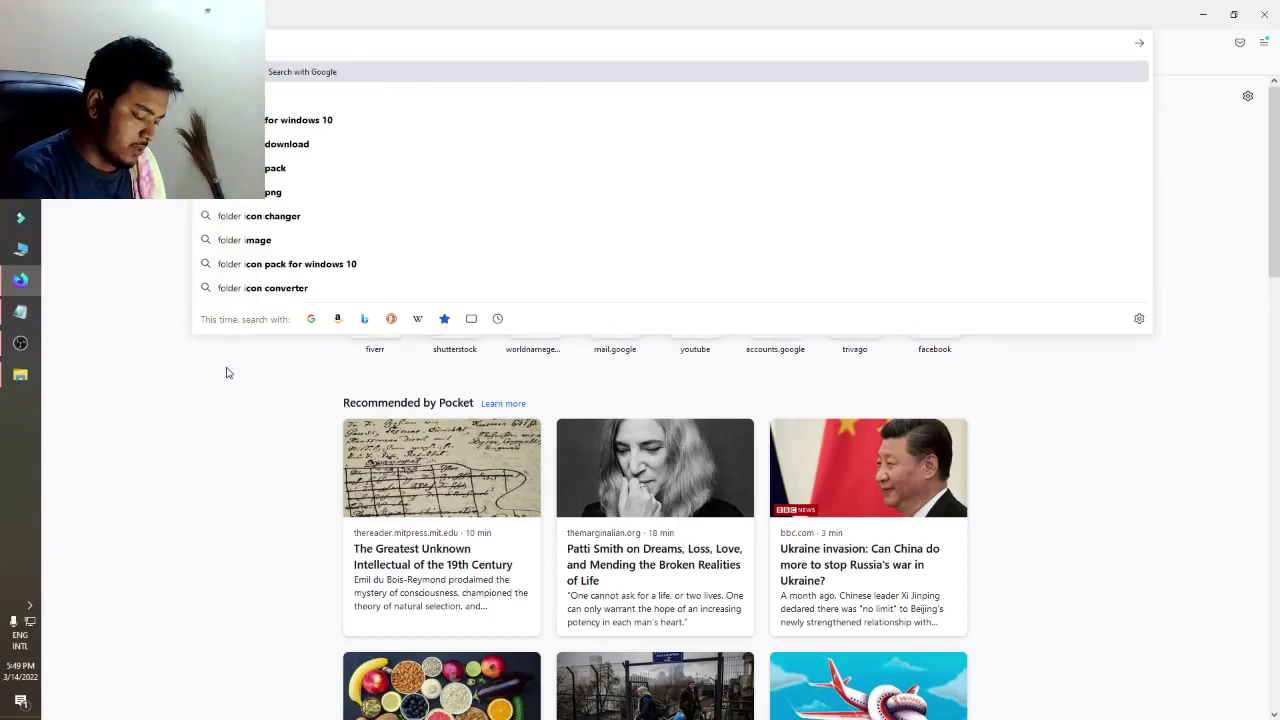
key("Return")
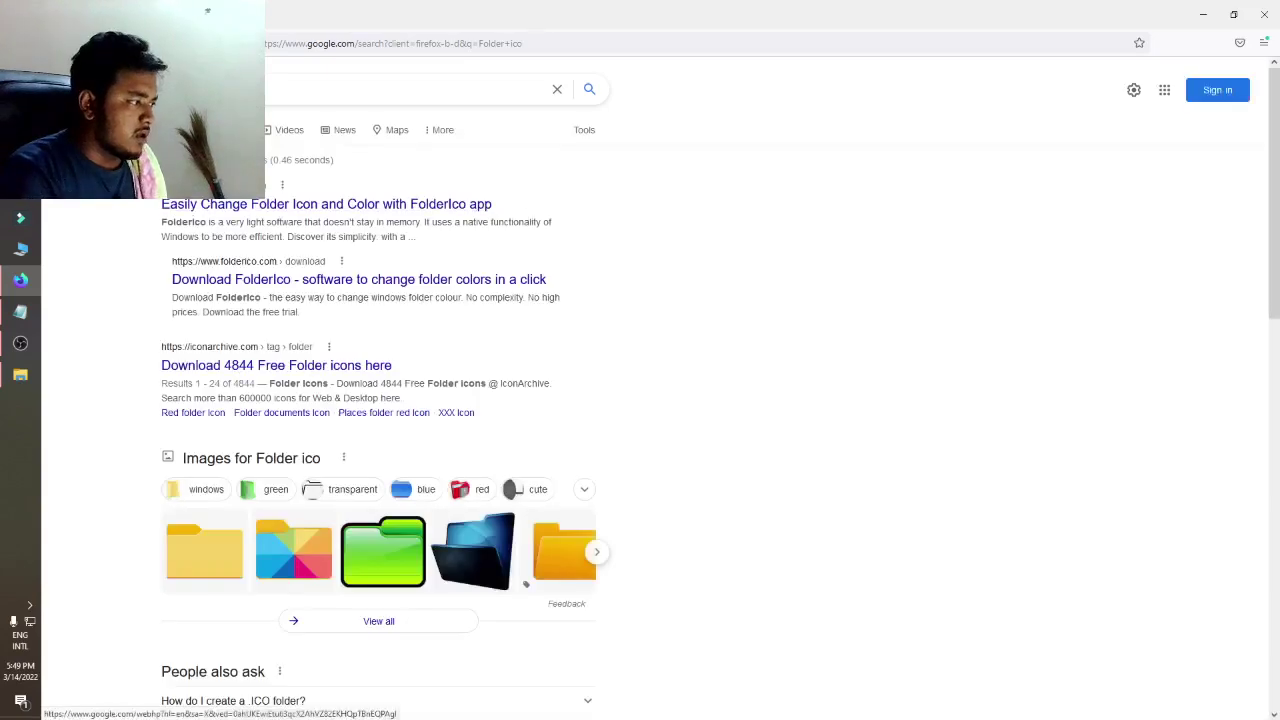
Browse folderico.com, then go to its FolderIco 7.0 download page.
left_click(322, 206)
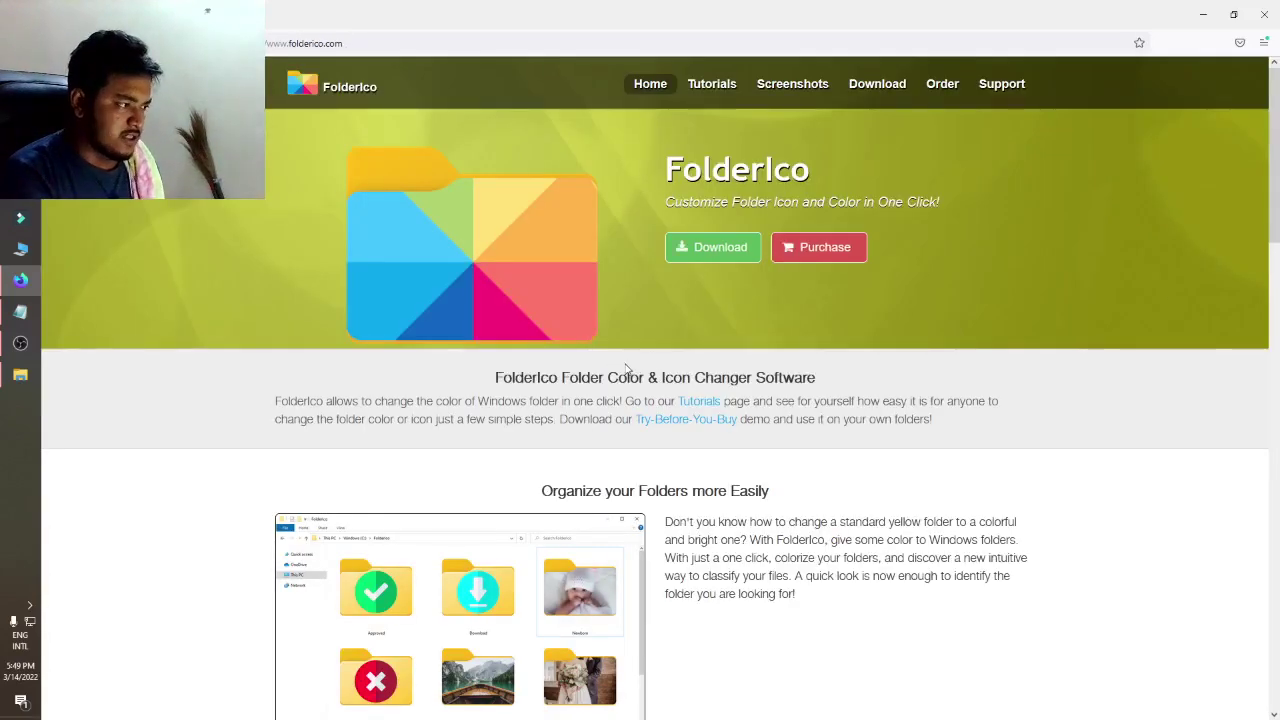
scroll(627, 368, "down", 7)
scroll(733, 538, "up", 4)
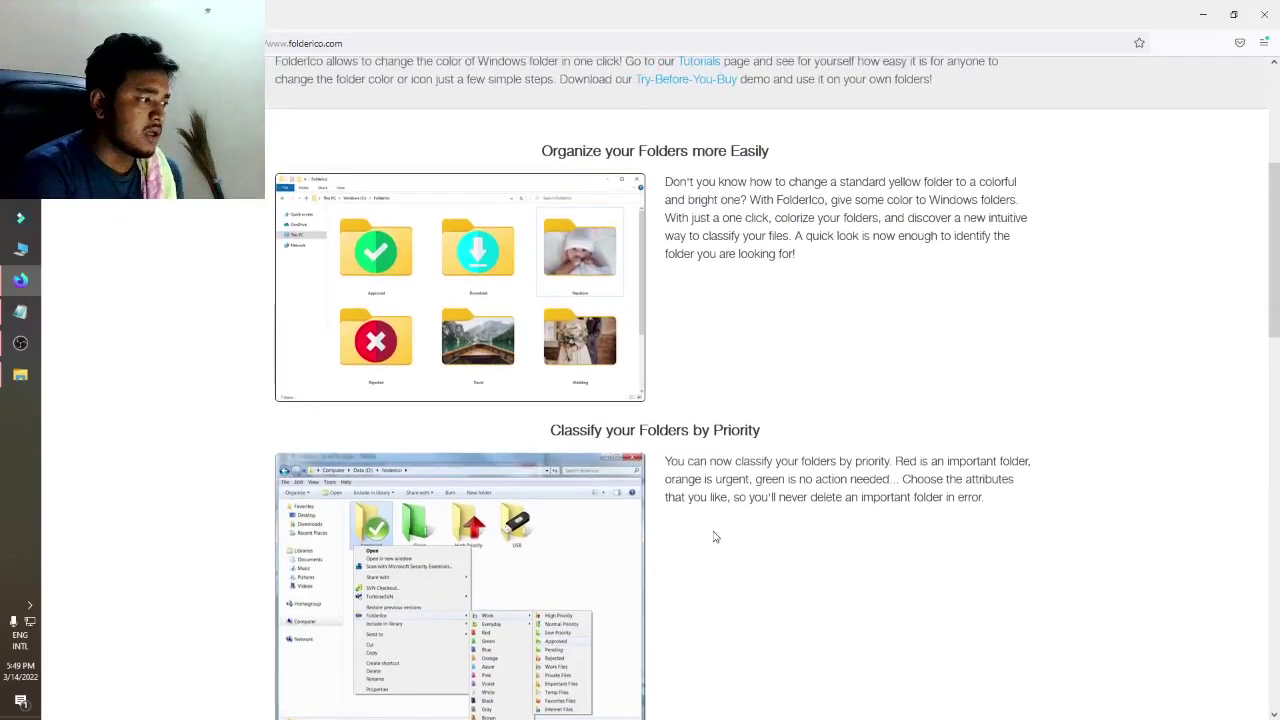
scroll(480, 266, "down", 9)
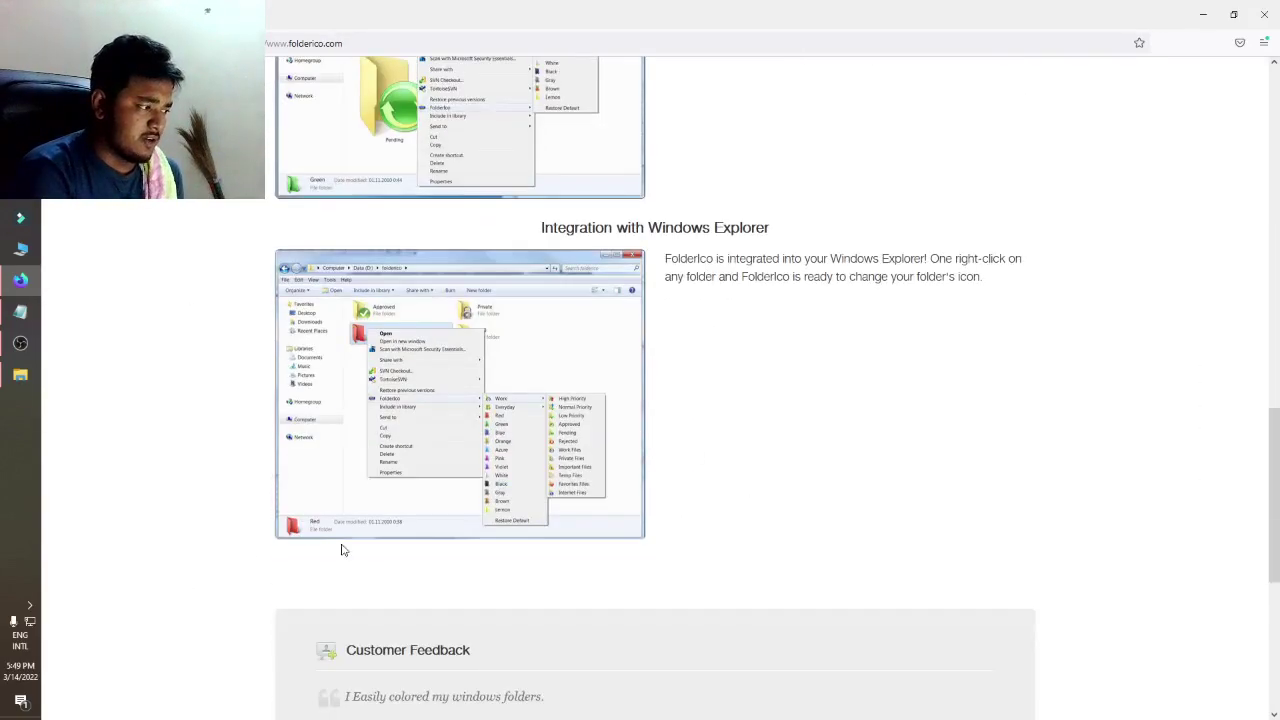
scroll(322, 440, "up", 3)
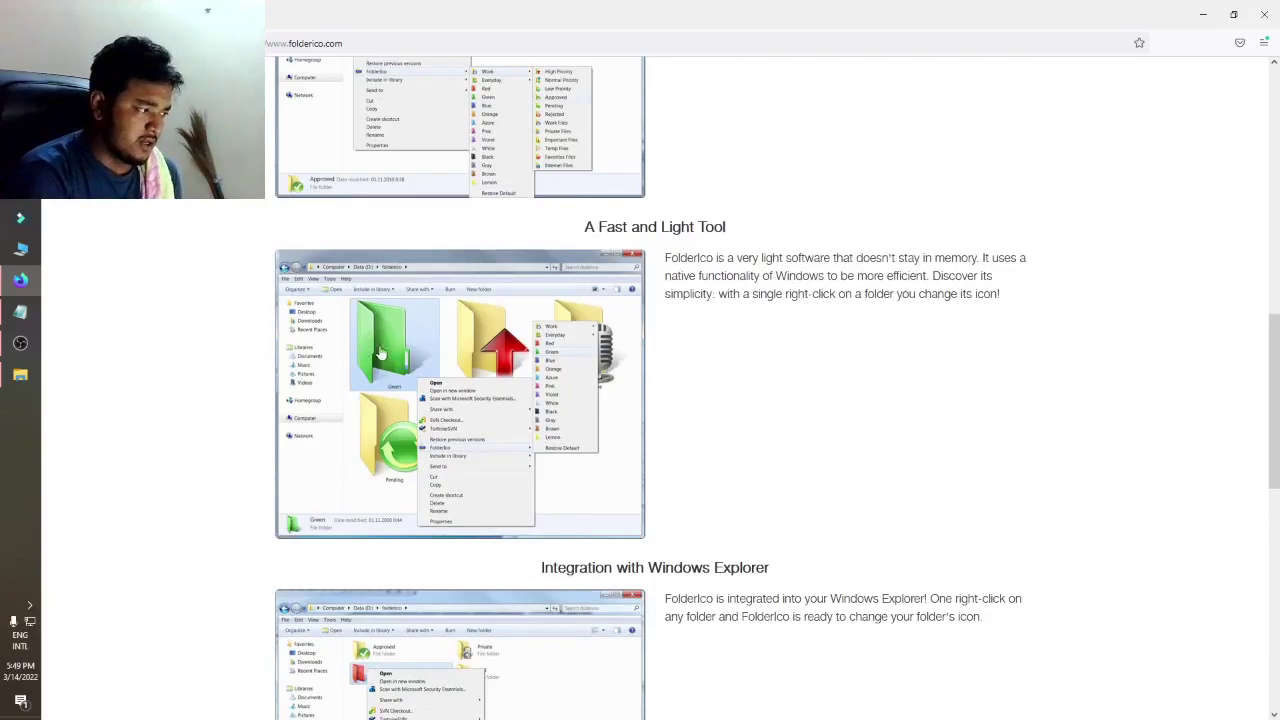
scroll(425, 407, "up", 3)
scroll(565, 240, "up", 7)
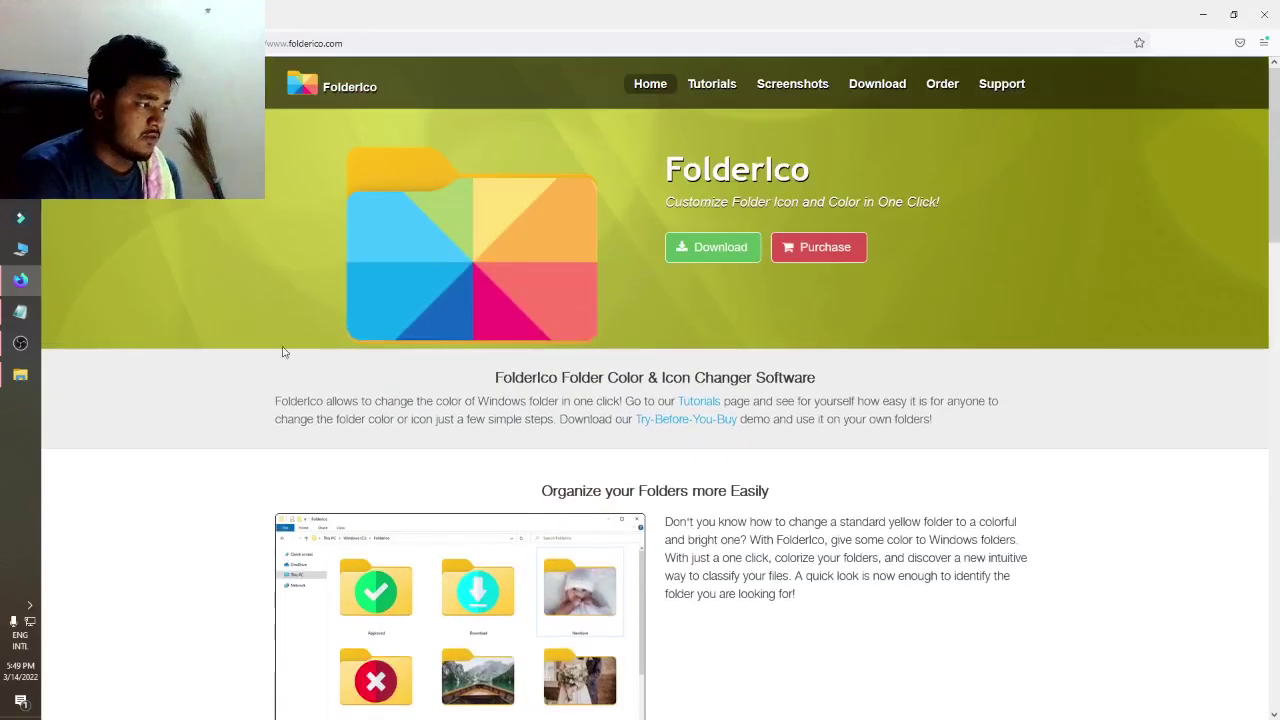
left_click(688, 252)
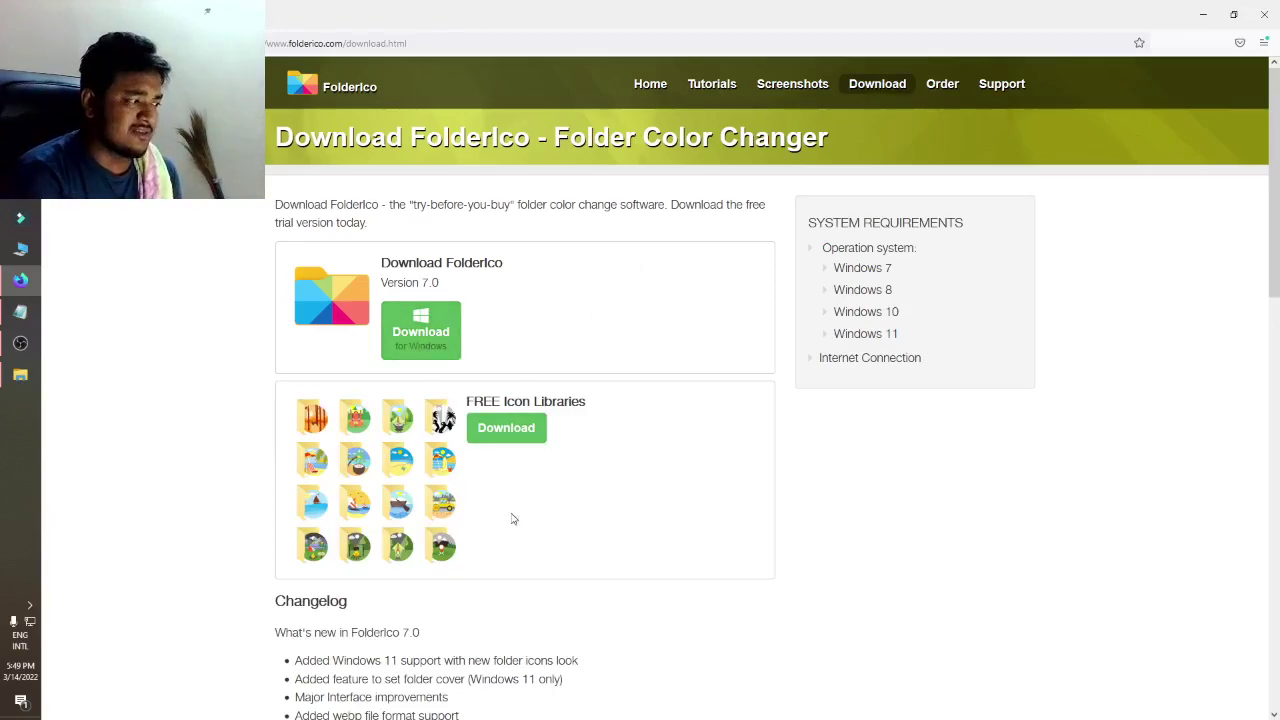
Download FolderIcoSetup.exe for Windows and launch it from the Firefox downloads list.
left_click(417, 340)
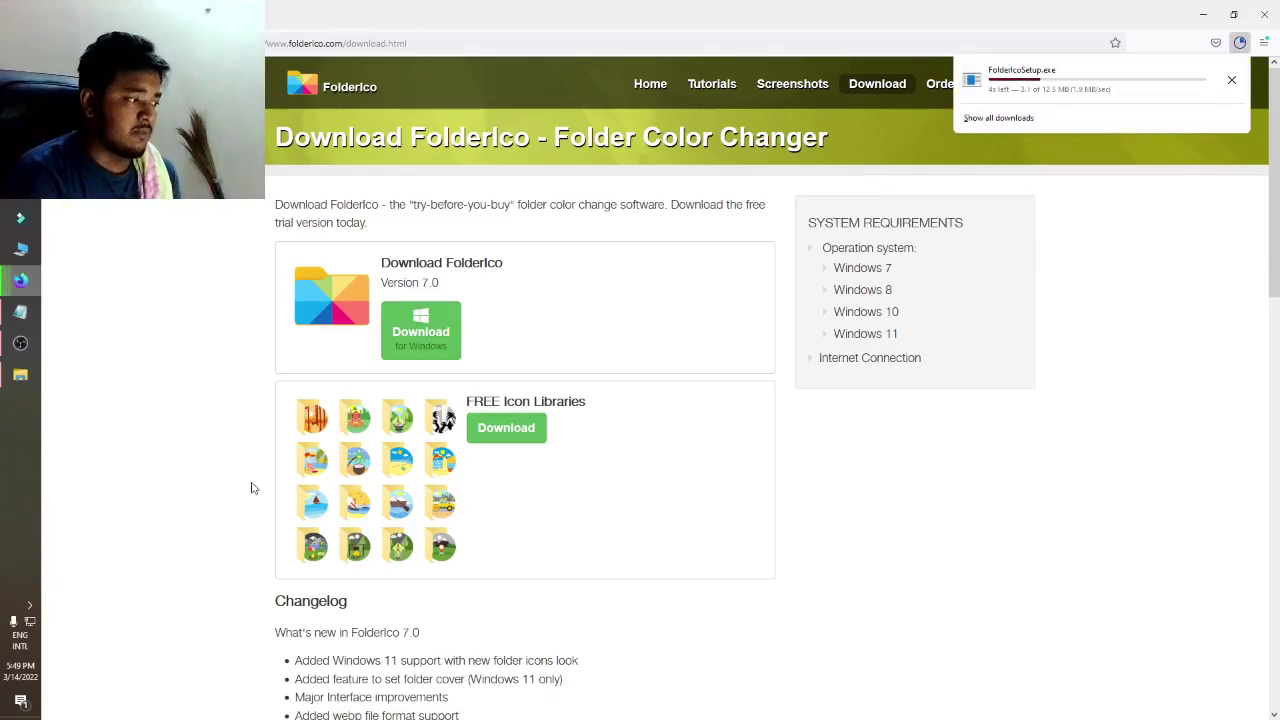
left_click(4, 343)
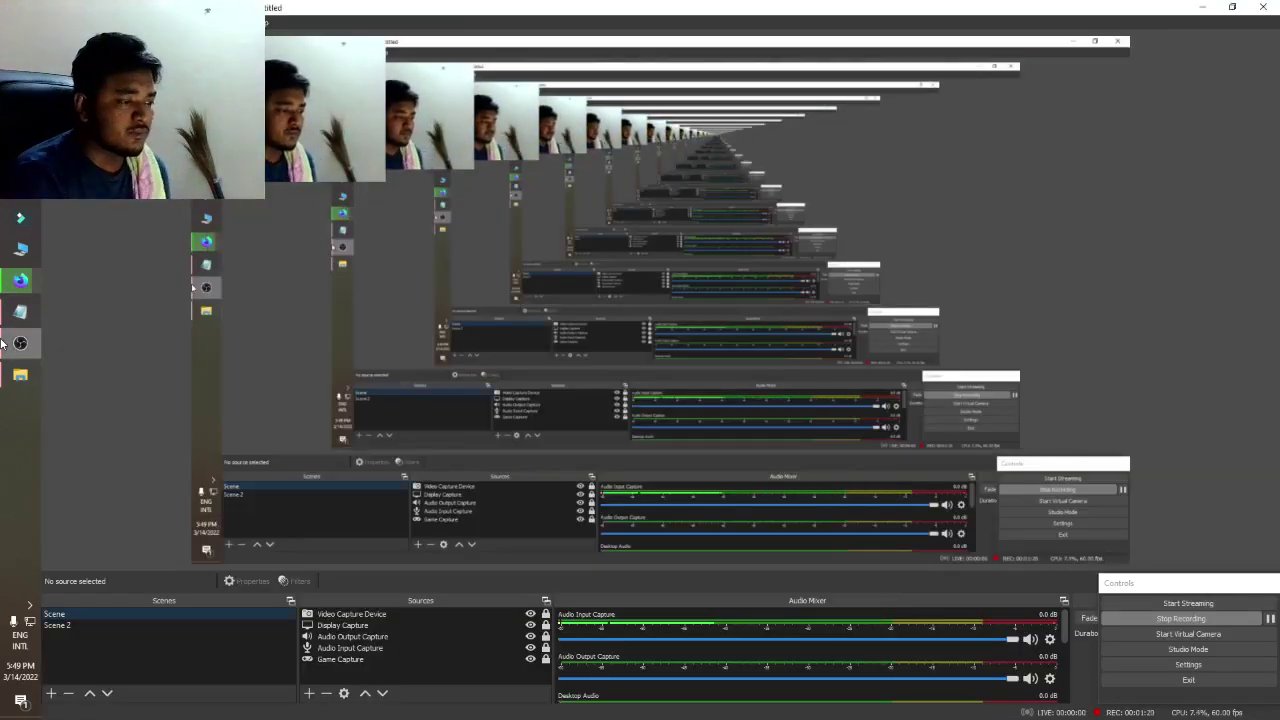
left_click(4, 343)
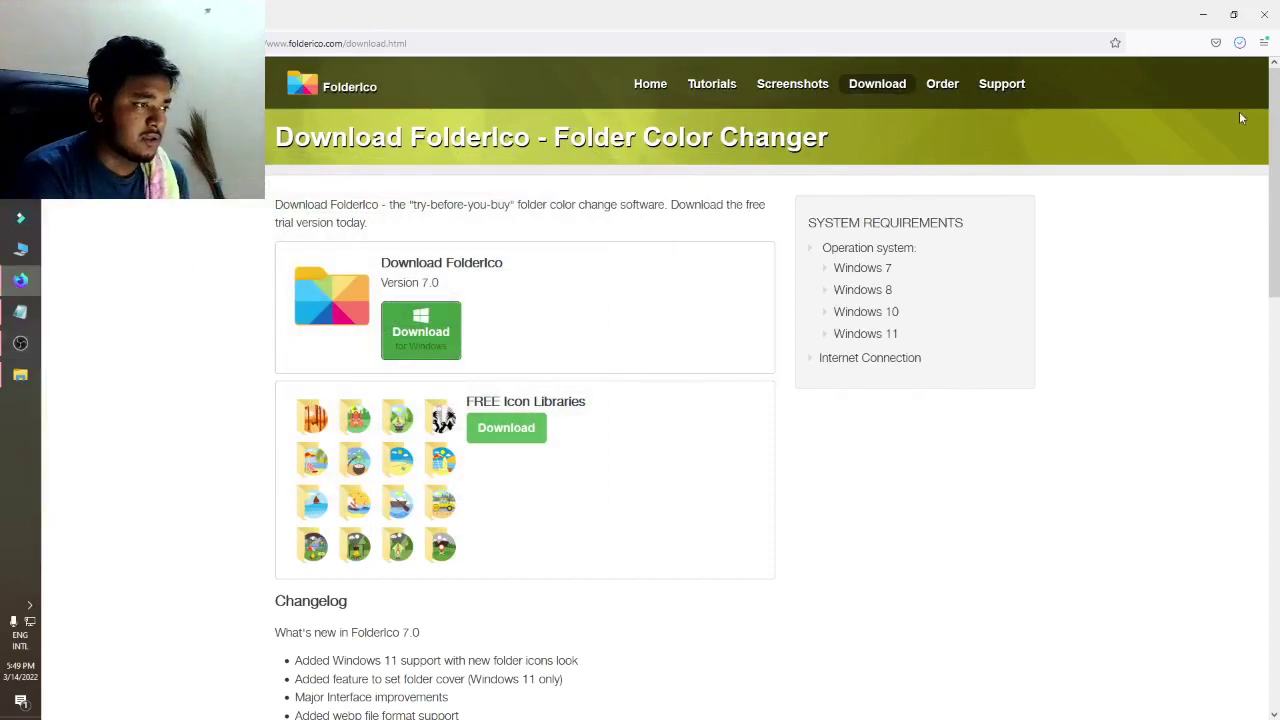
left_click(1240, 42)
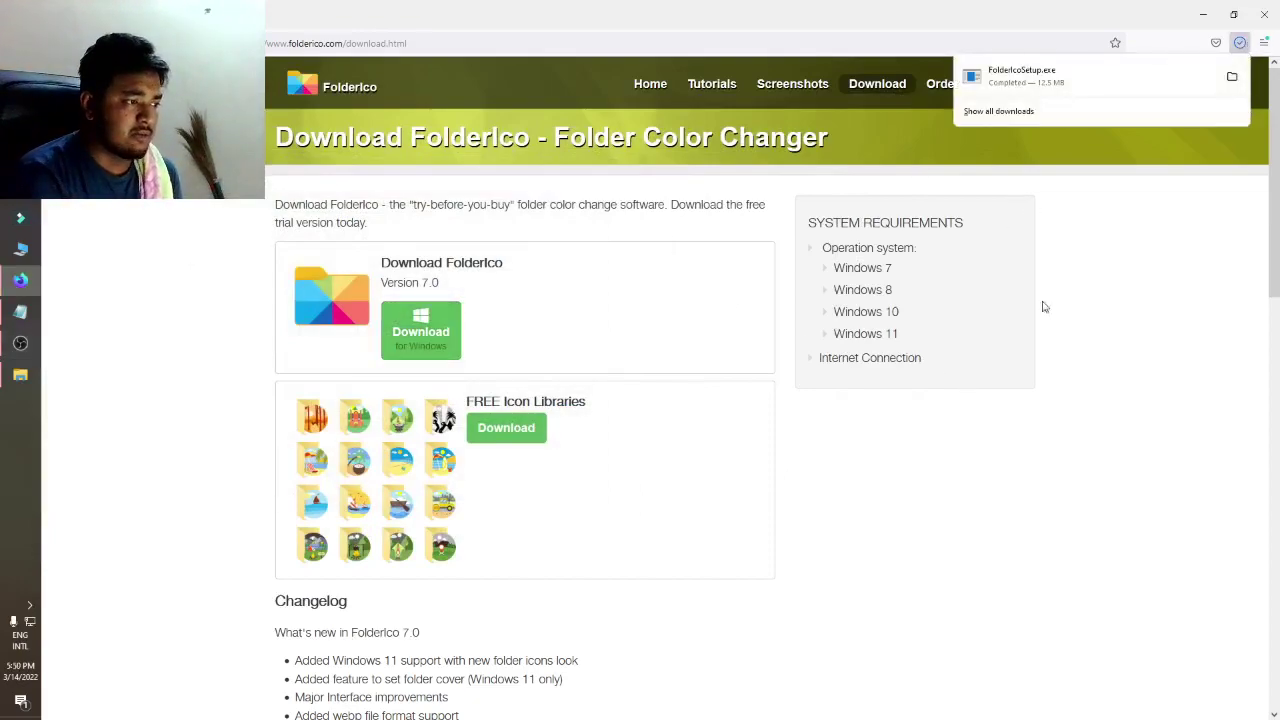
left_click(1012, 76)
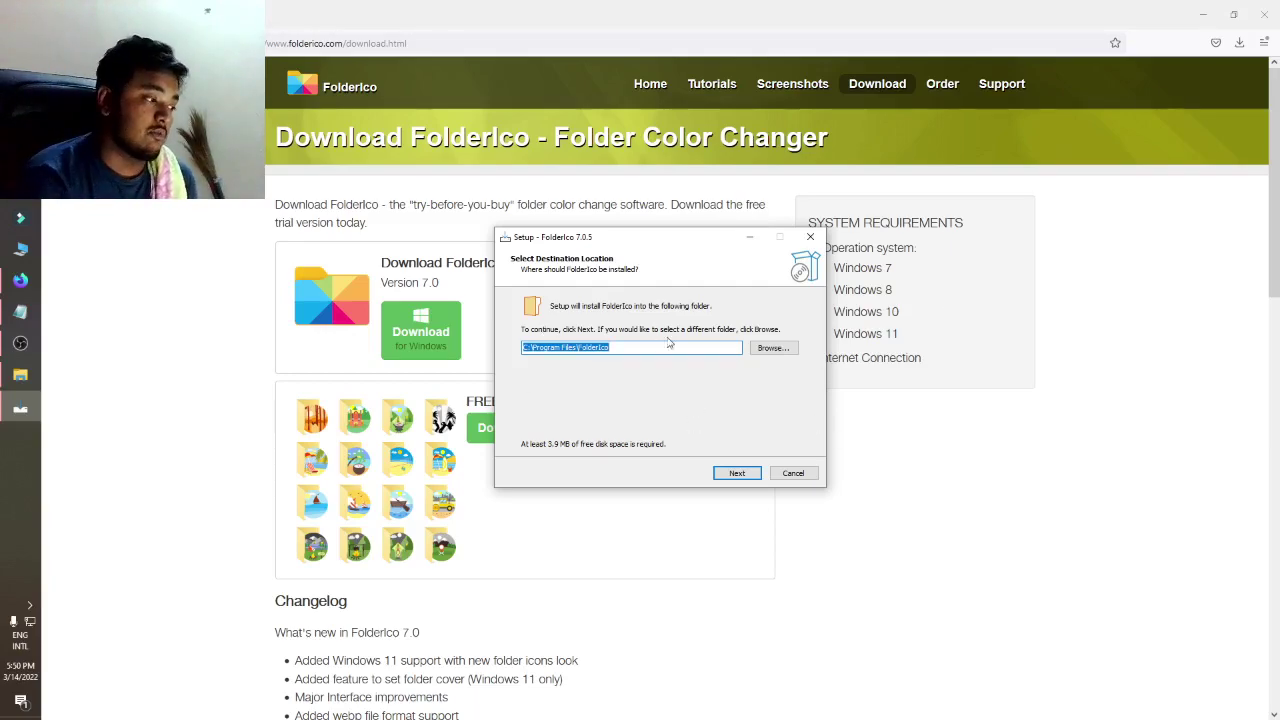
Install FolderIco 7.0.5 into C:\Program Files\FolderIco with default settings and finish the wizard.
left_click(740, 474)
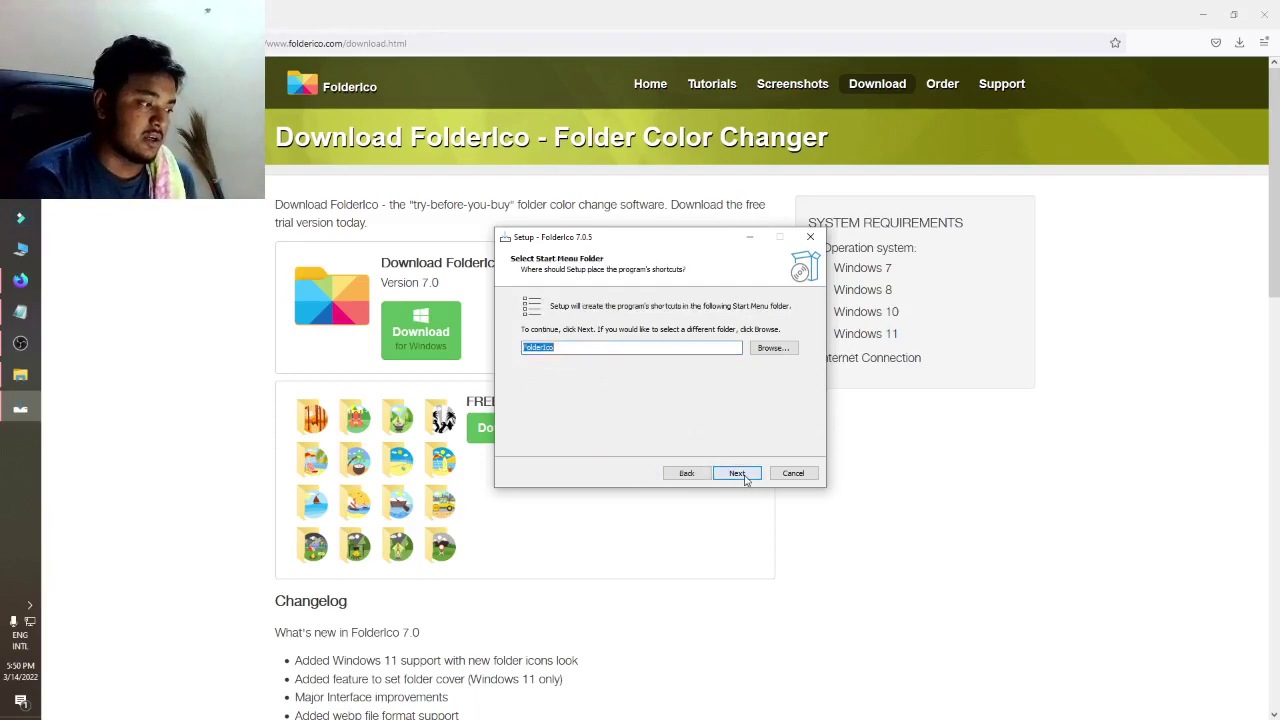
left_click(730, 474)
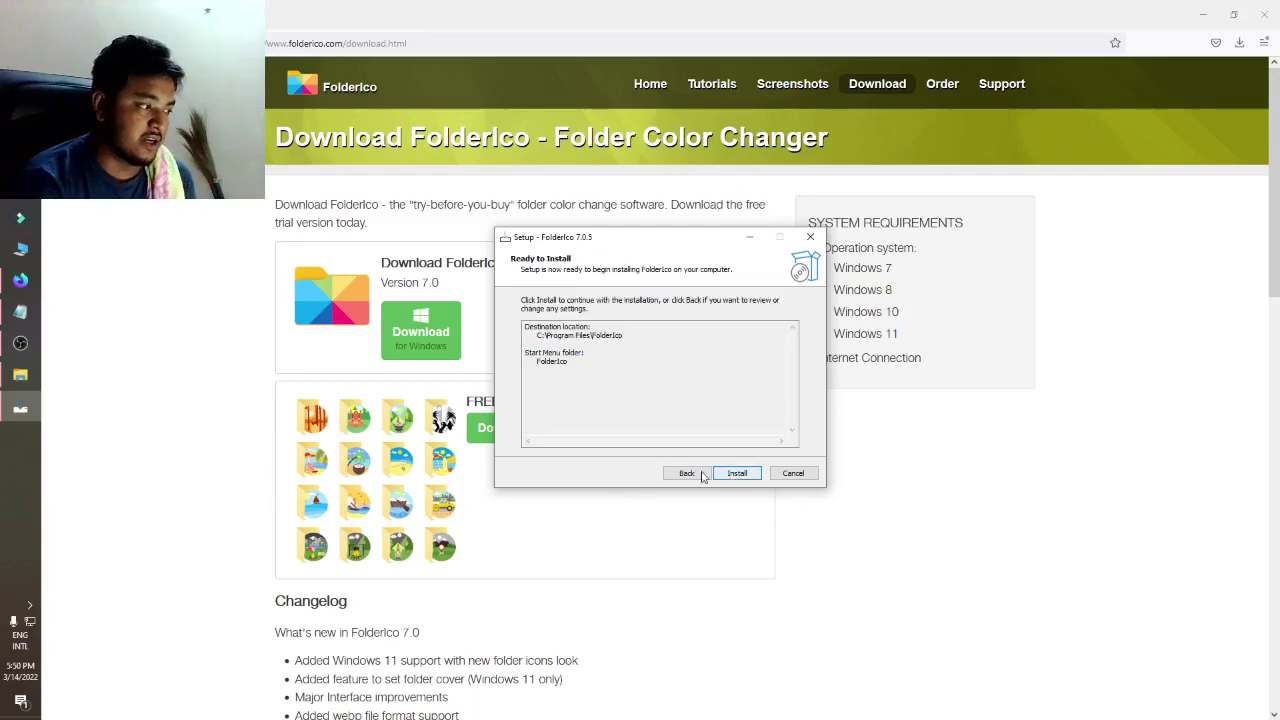
left_click(735, 474)
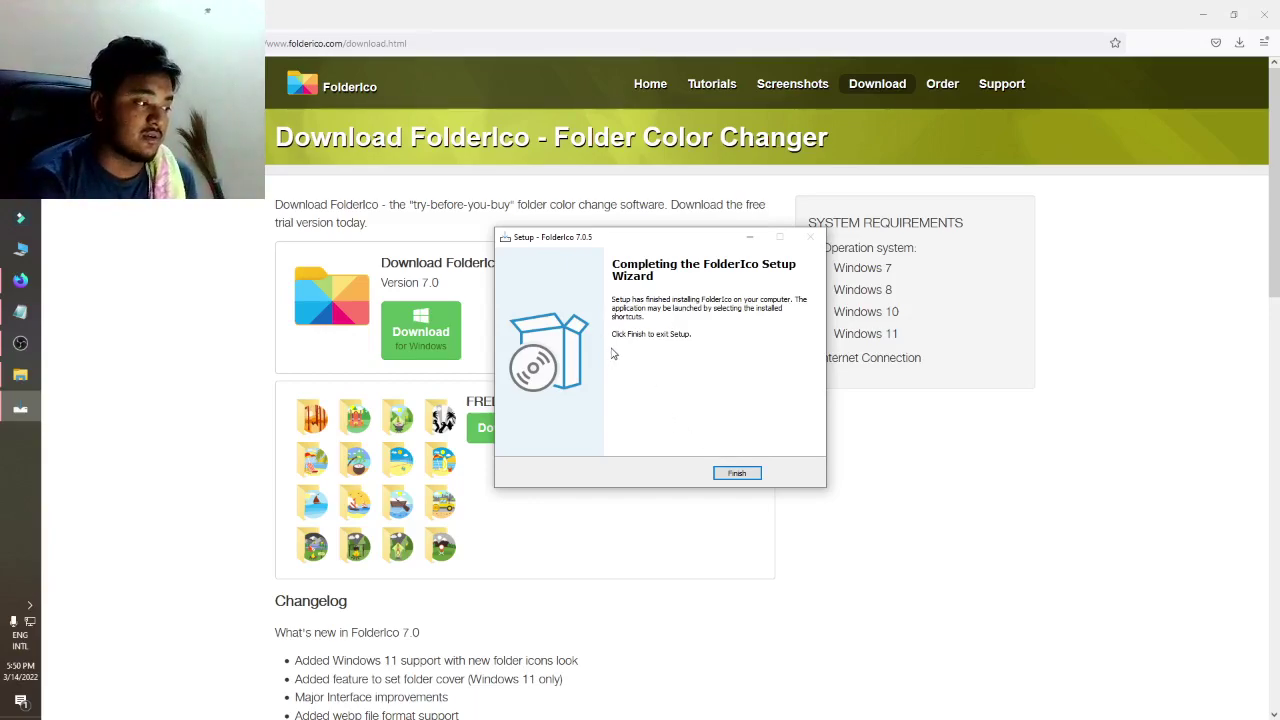
left_click(718, 480)
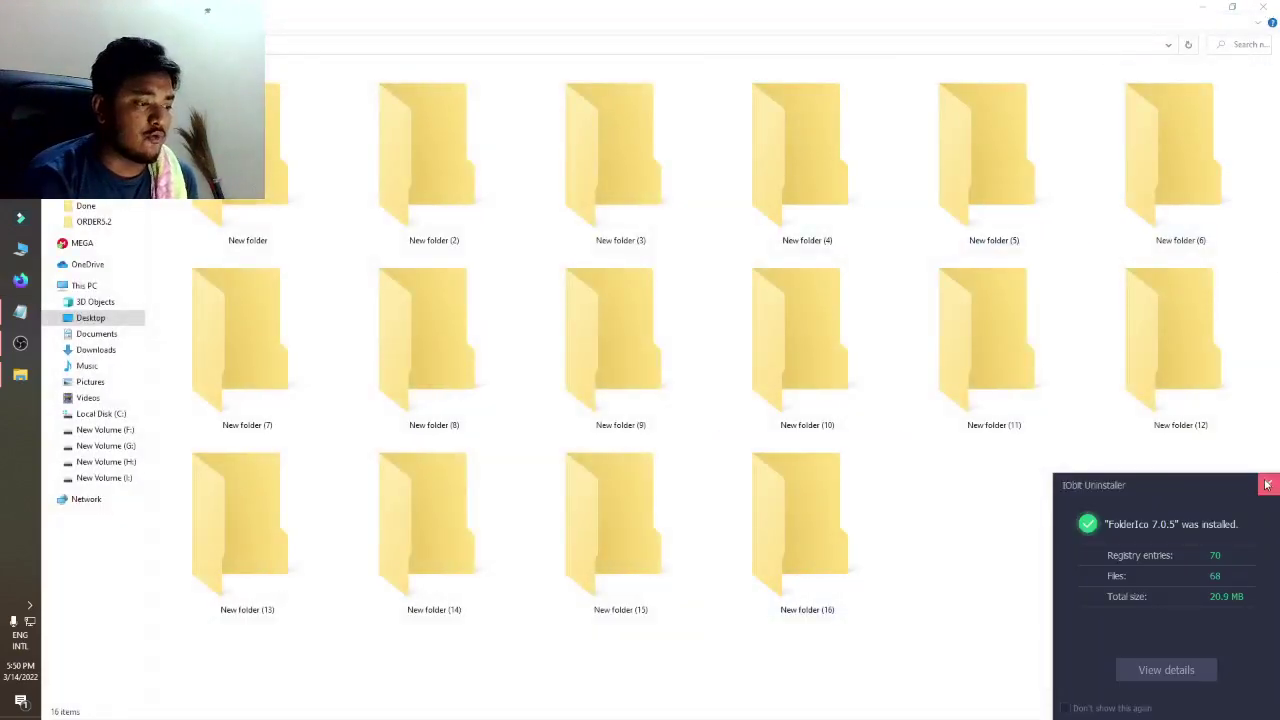
Dismiss the IObit notice and colour New folder red with Change Folder Icon.
left_click(1268, 484)
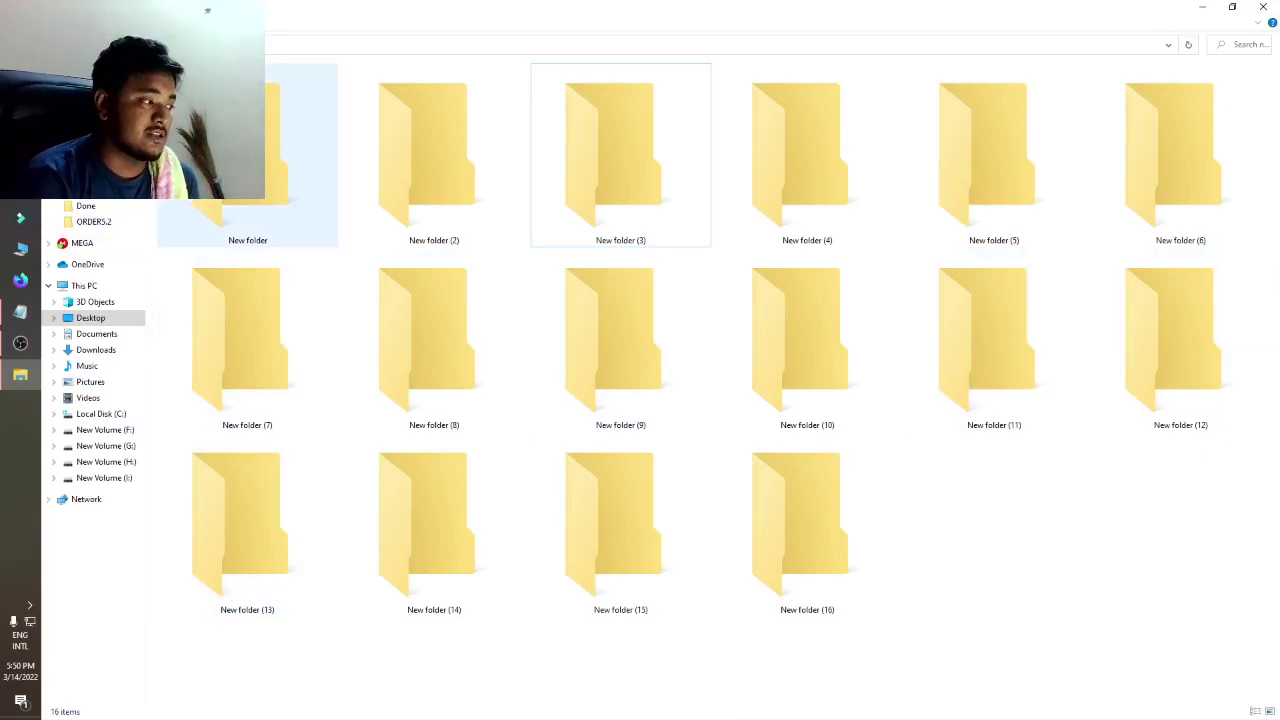
right_click(231, 153)
mouse_move(286, 352)
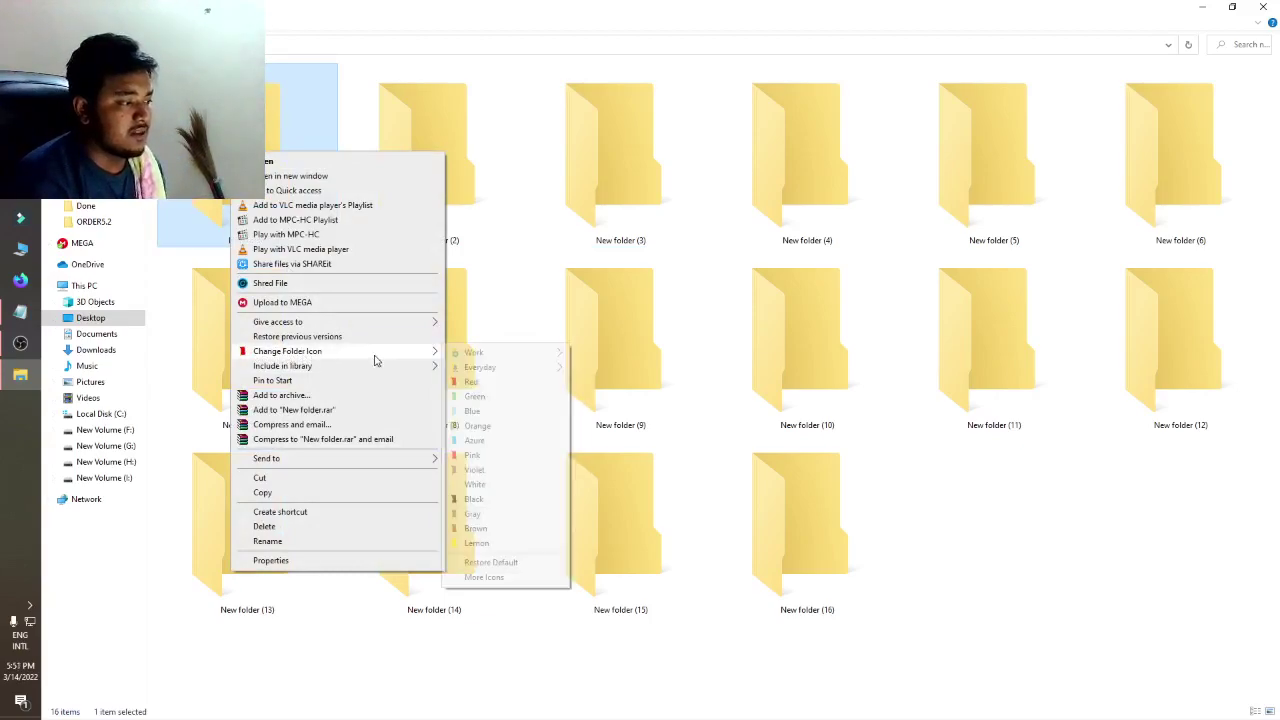
left_click(474, 383)
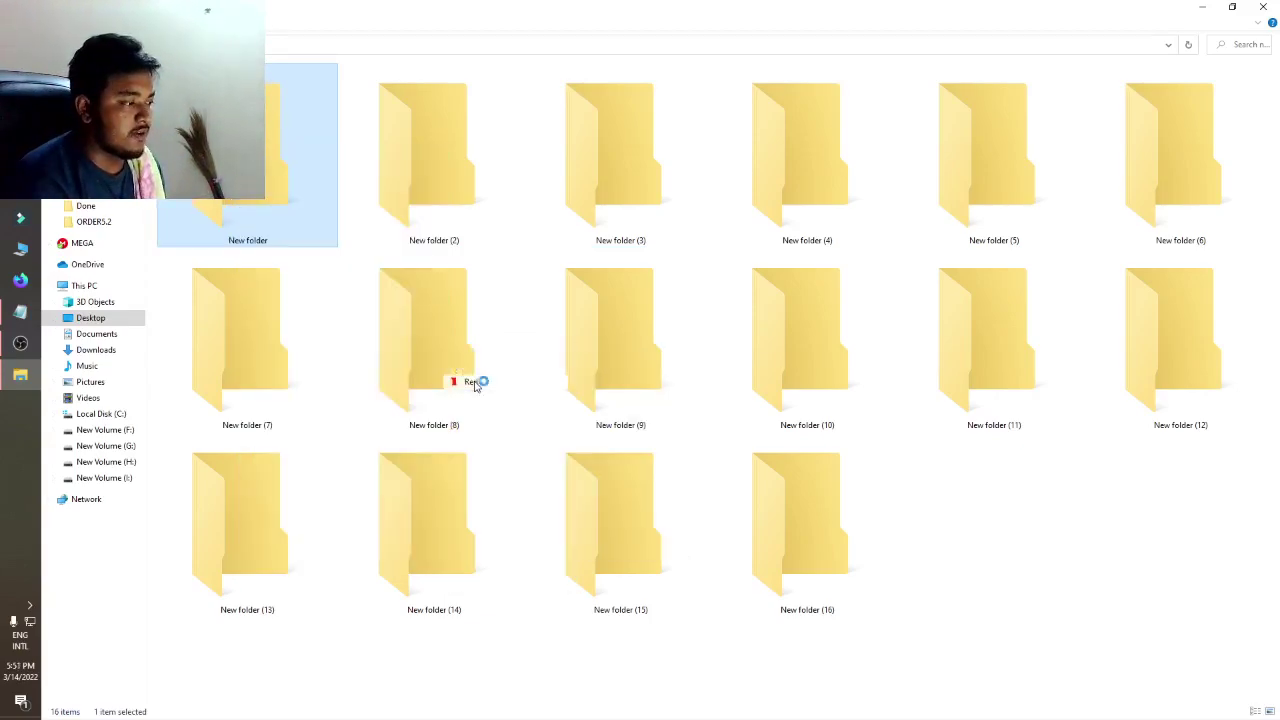
Recolour New folder (3) green and New folder (5) orange.
left_click(991, 551)
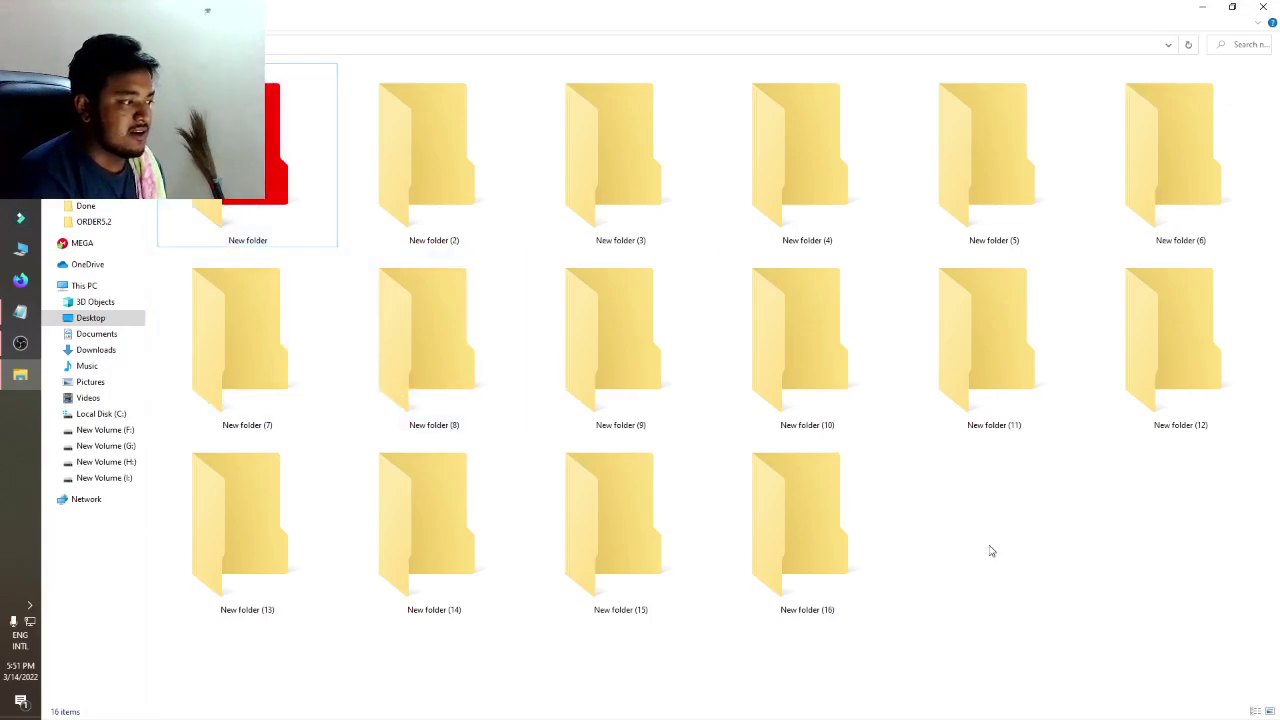
right_click(651, 158)
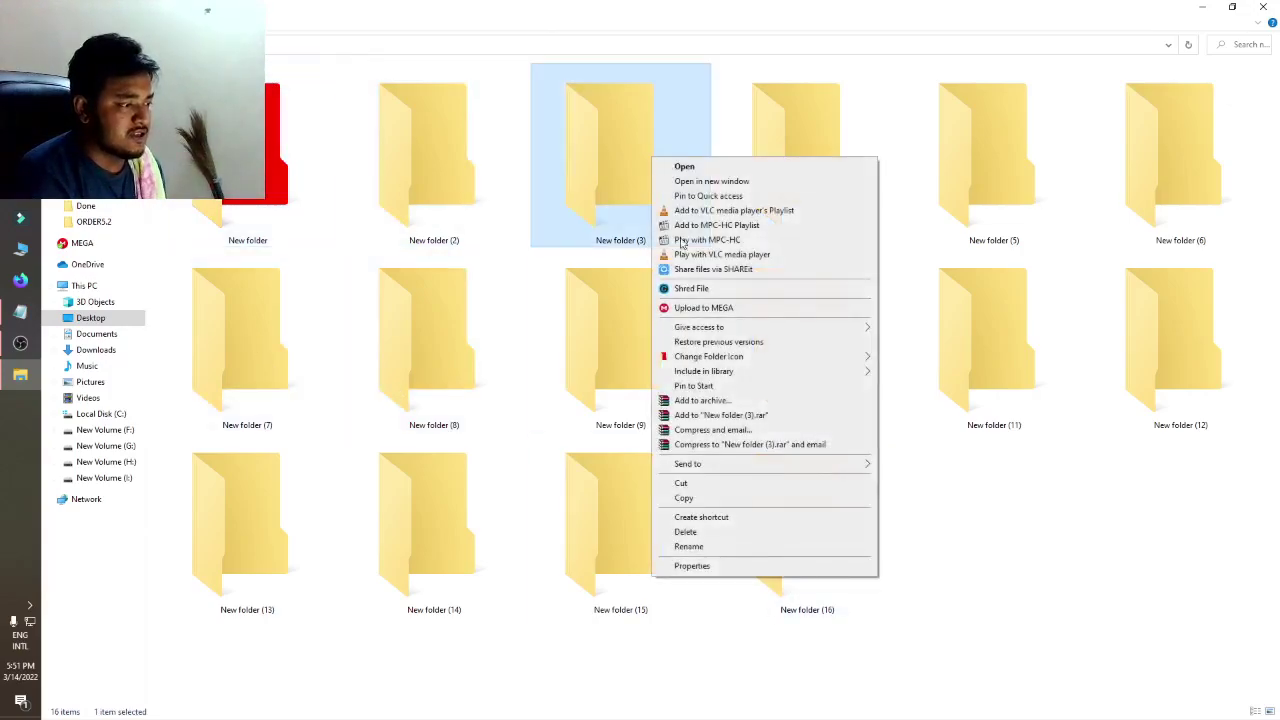
mouse_move(720, 357)
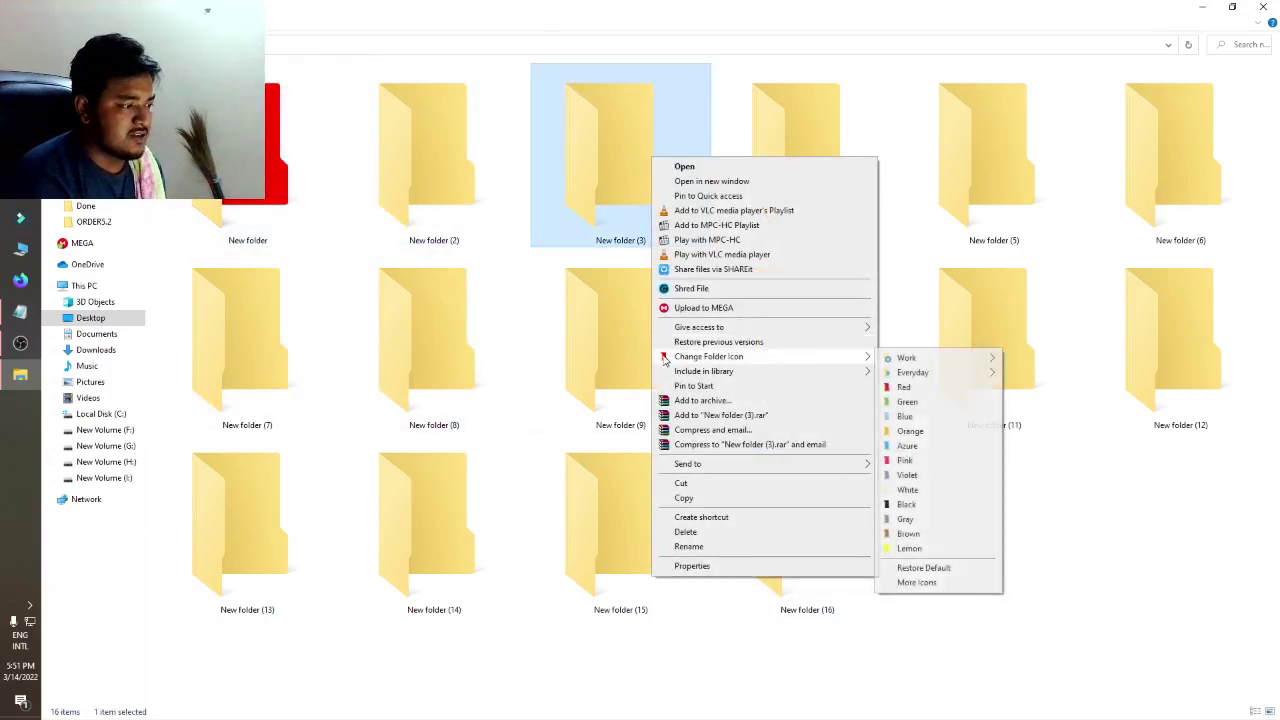
left_click(907, 401)
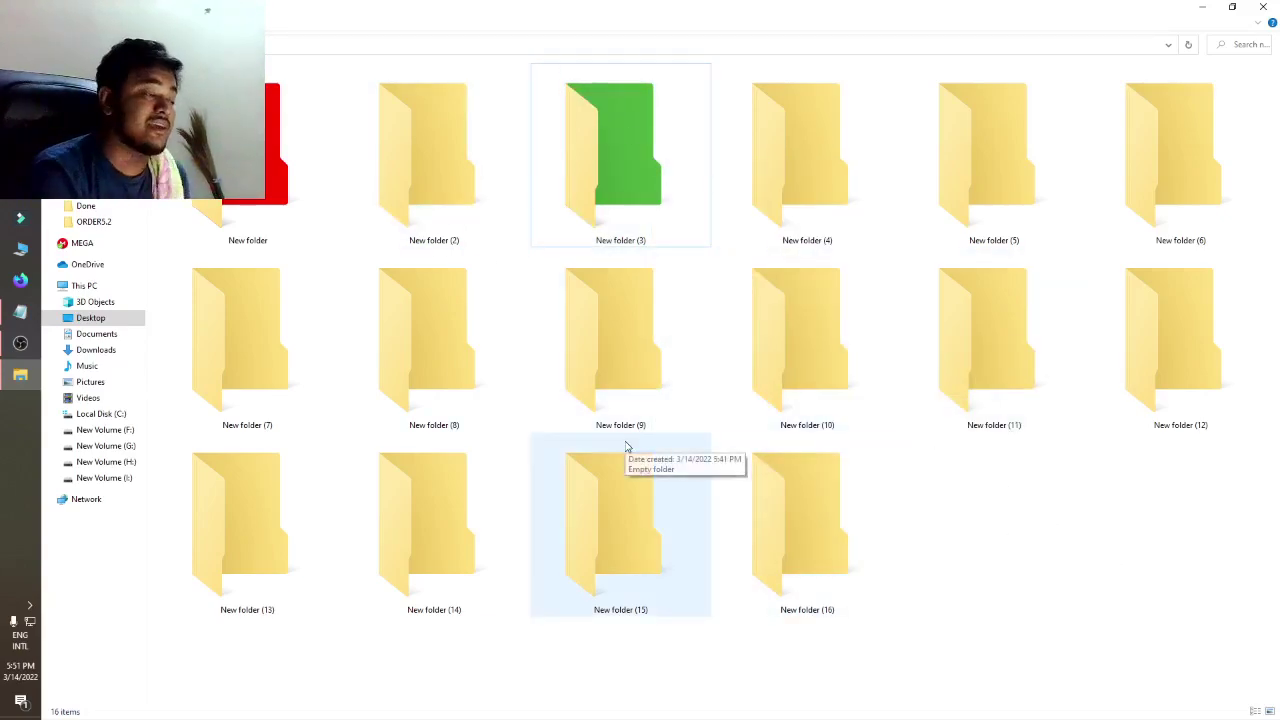
left_click(1010, 140)
right_click(997, 126)
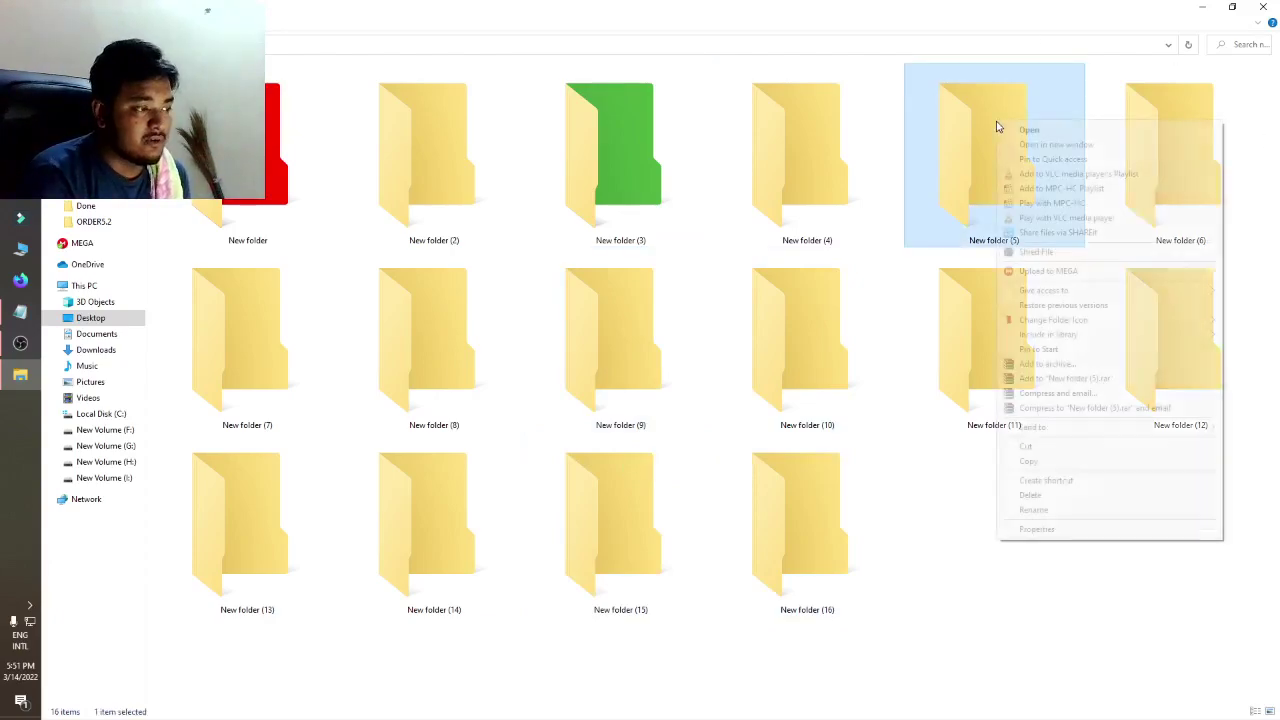
mouse_move(1079, 322)
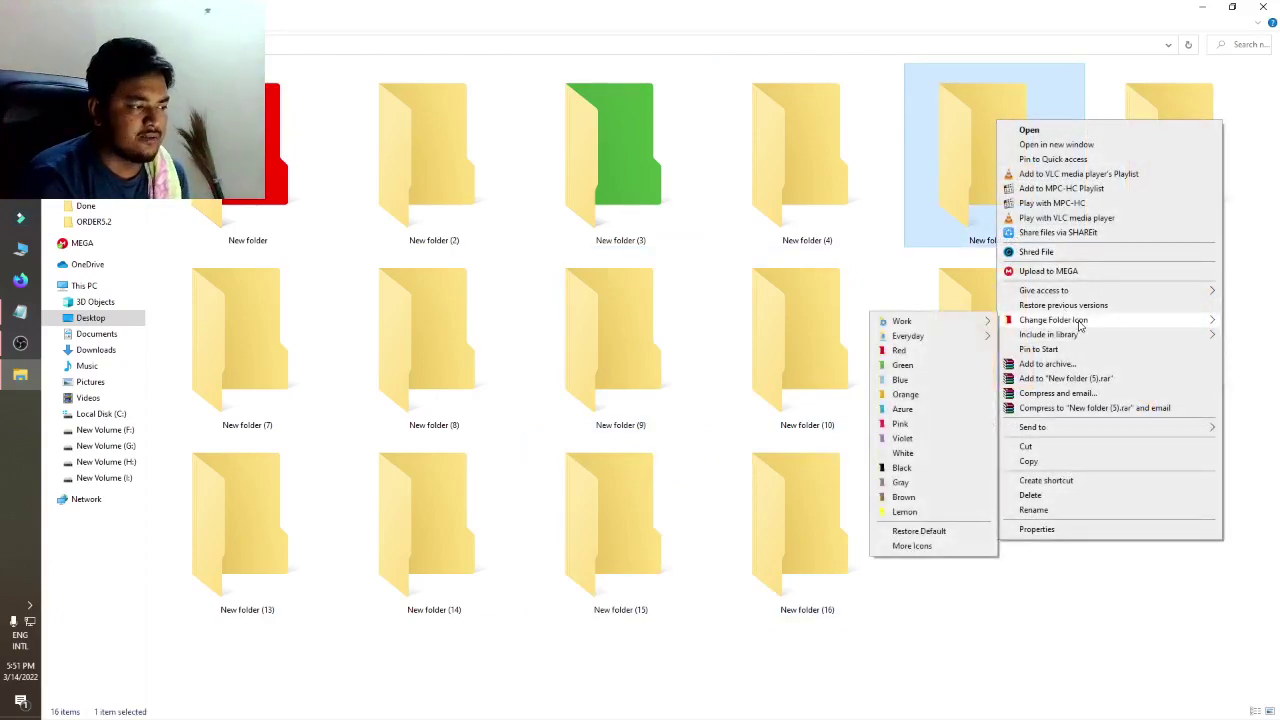
left_click(905, 394)
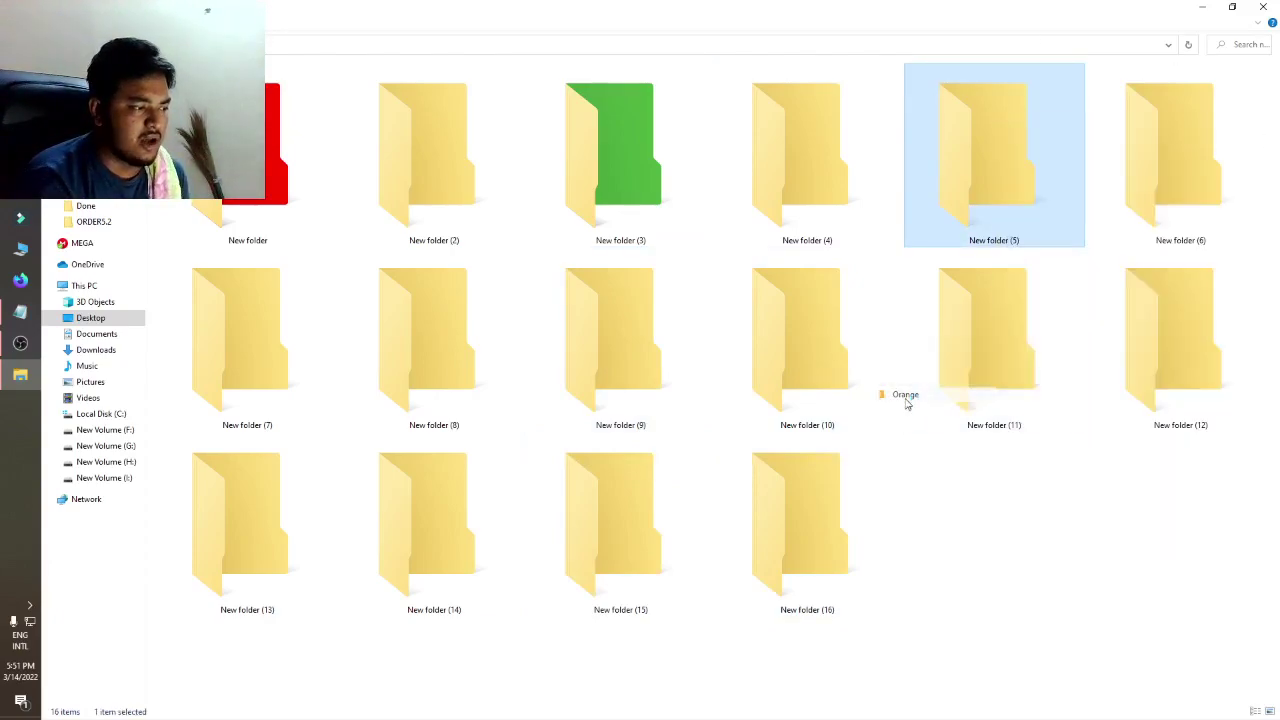
left_click(1029, 570)
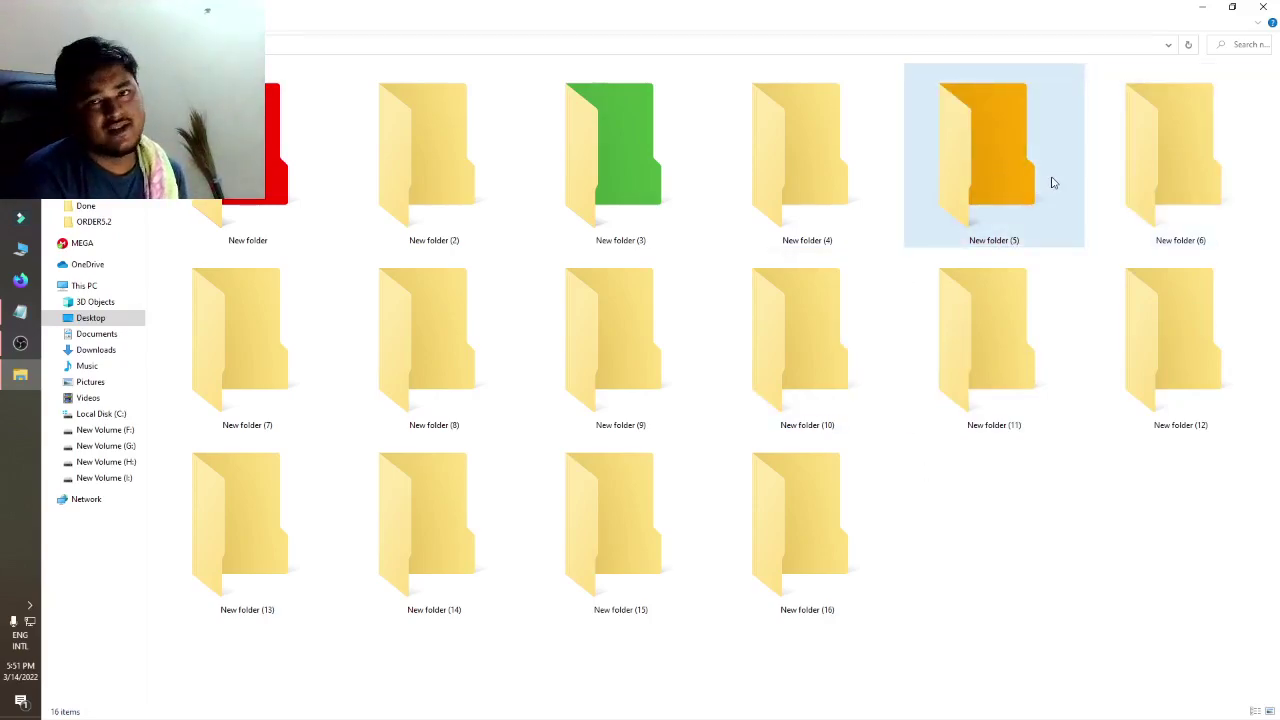
Recolour New folder (10) pink and New folder (9) white.
right_click(1192, 213)
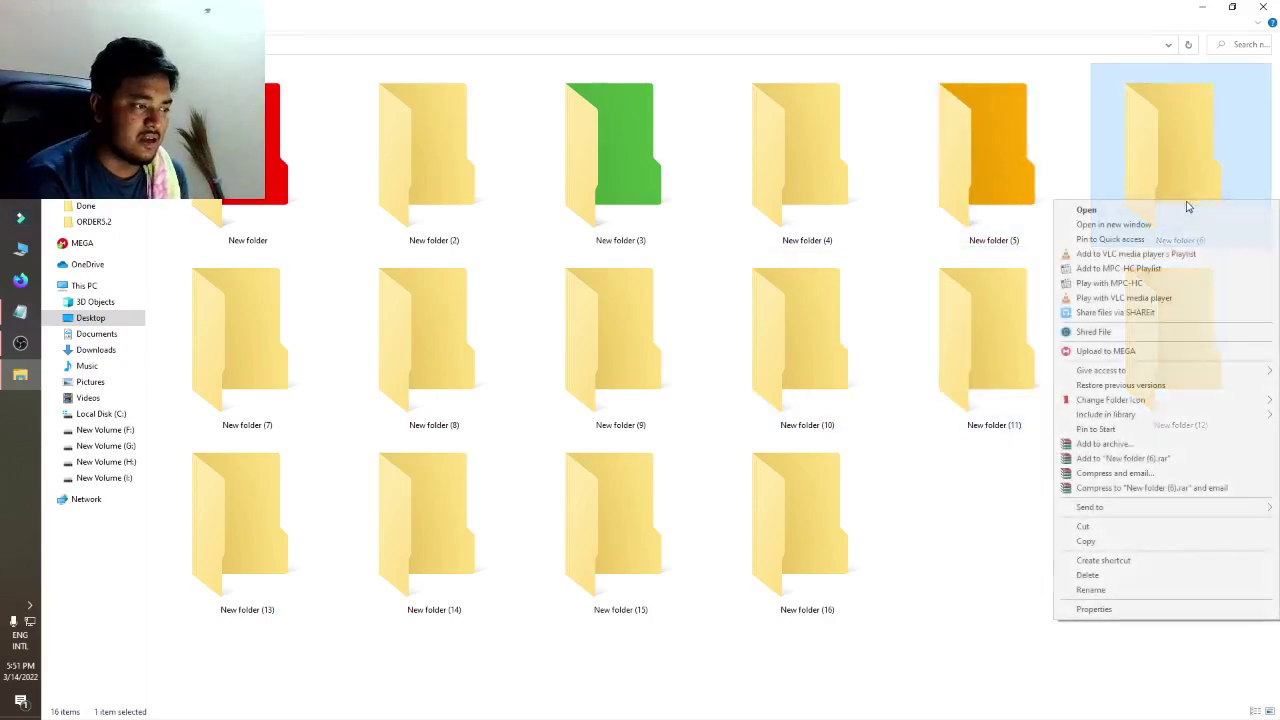
left_click(997, 606)
right_click(816, 396)
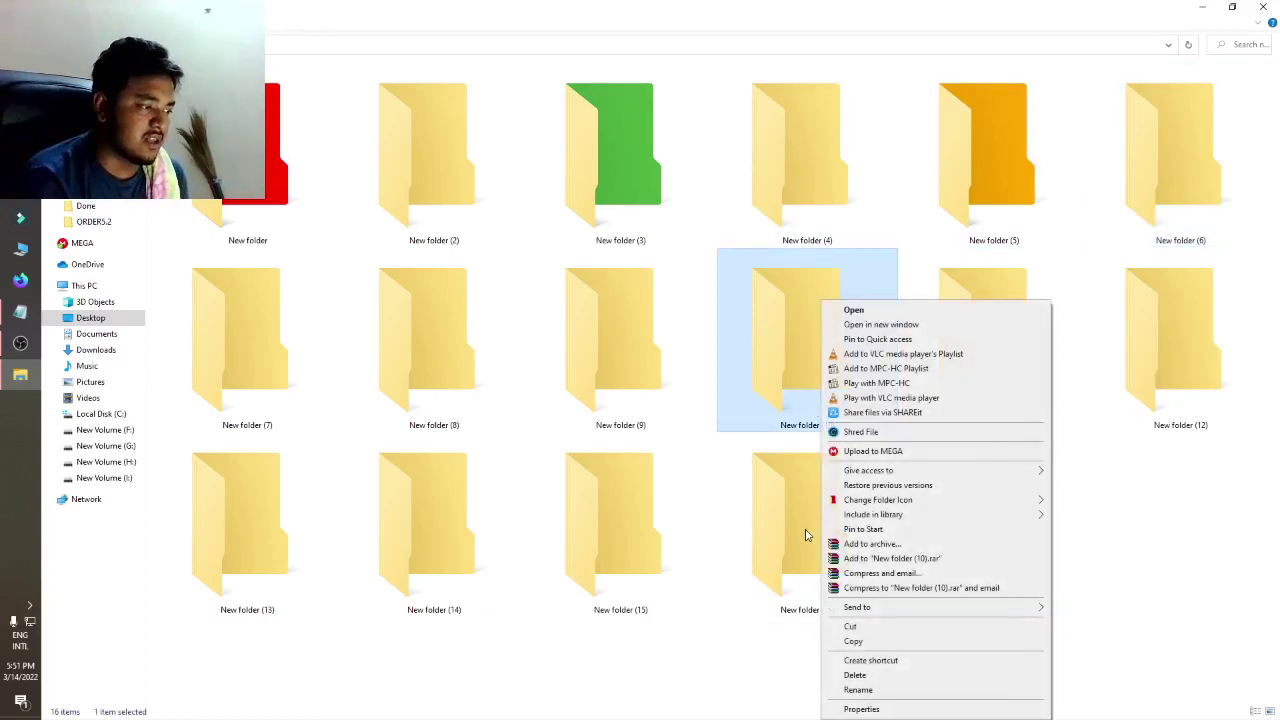
mouse_move(969, 506)
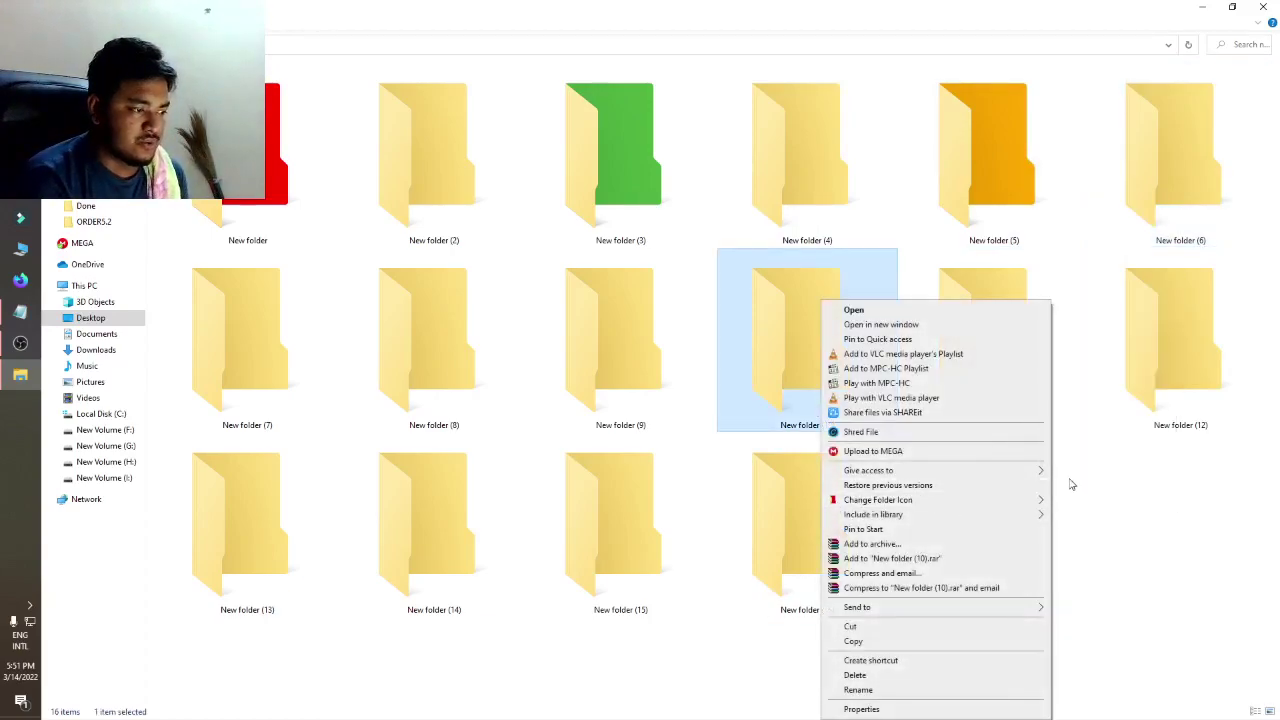
mouse_move(1028, 478)
mouse_move(915, 505)
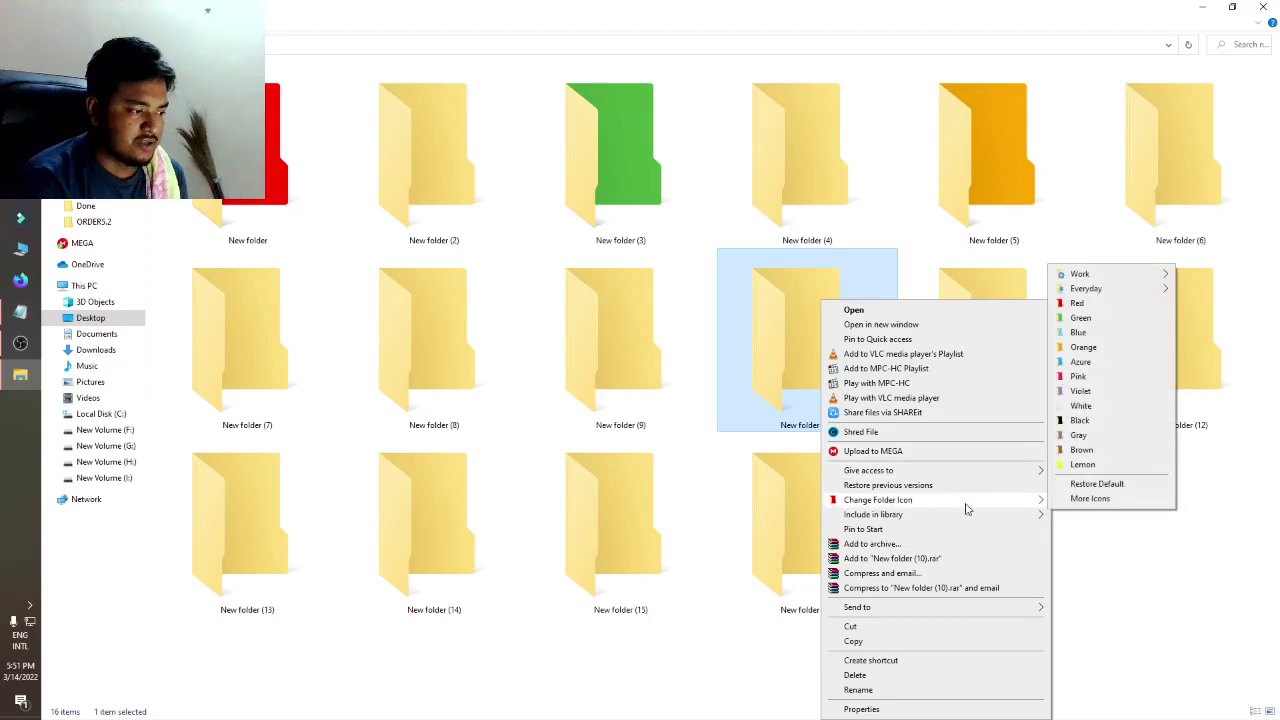
left_click(1078, 376)
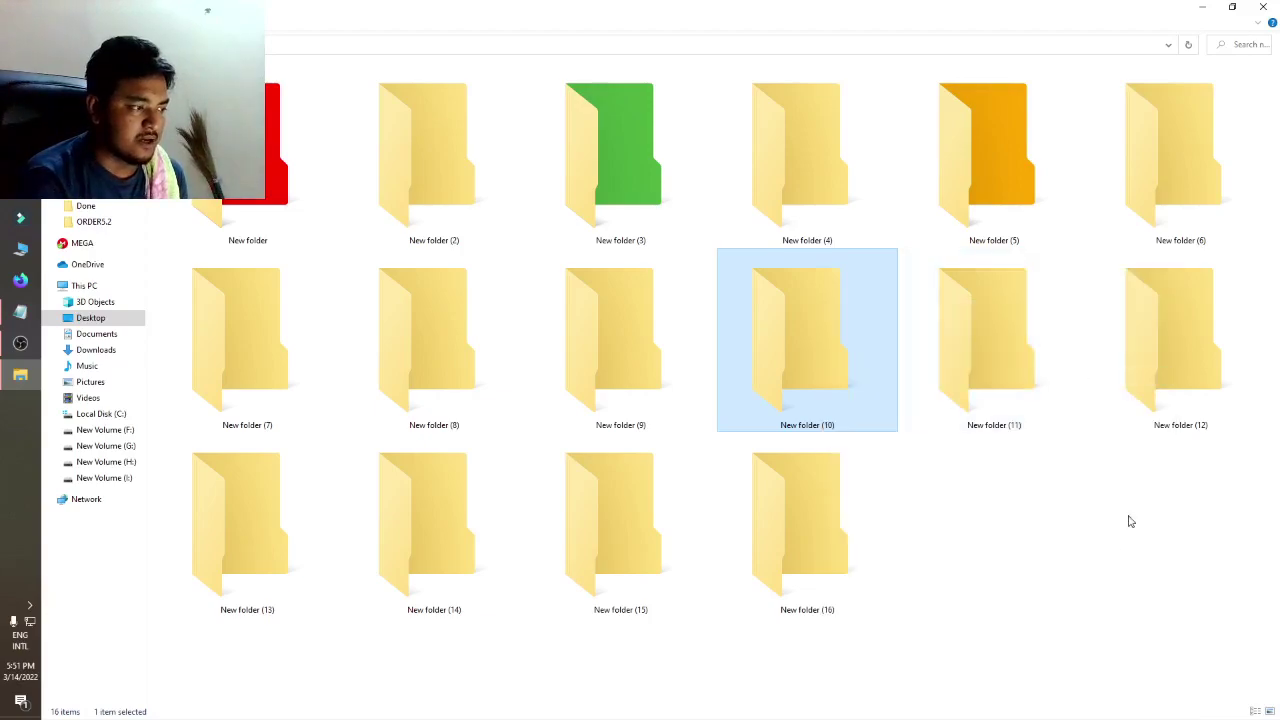
right_click(626, 346)
mouse_move(666, 508)
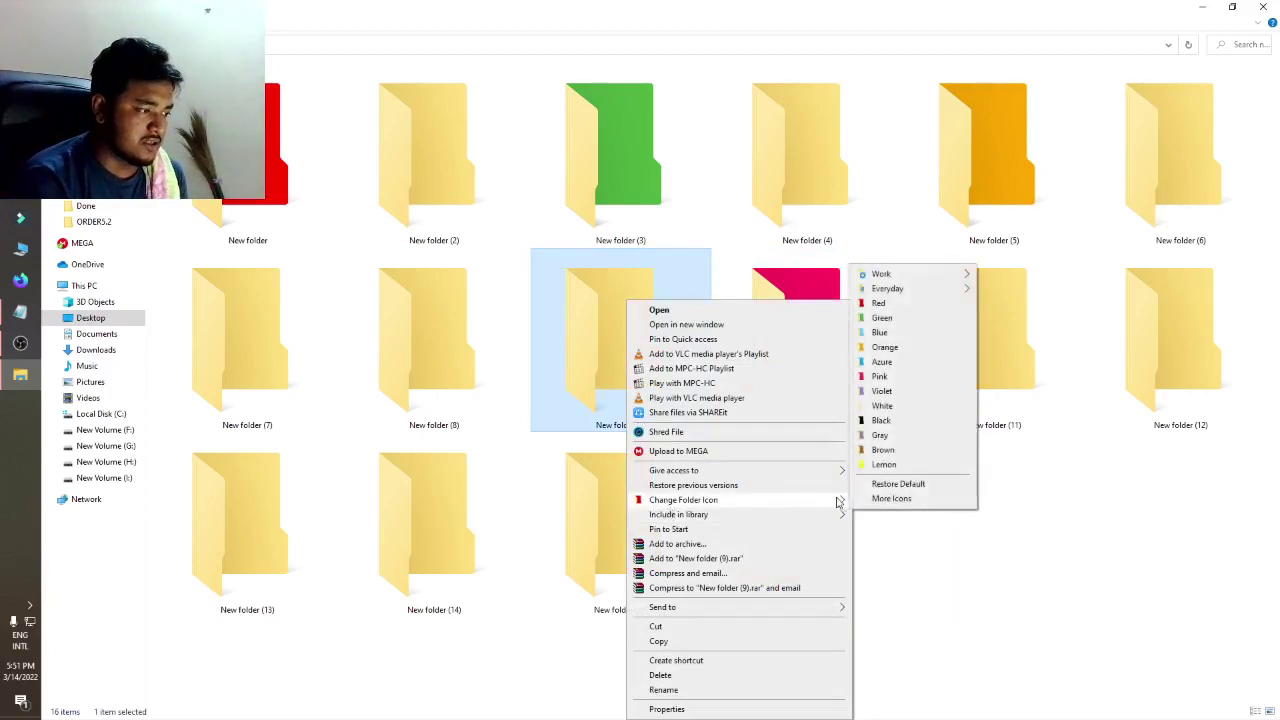
left_click(875, 406)
left_click(975, 565)
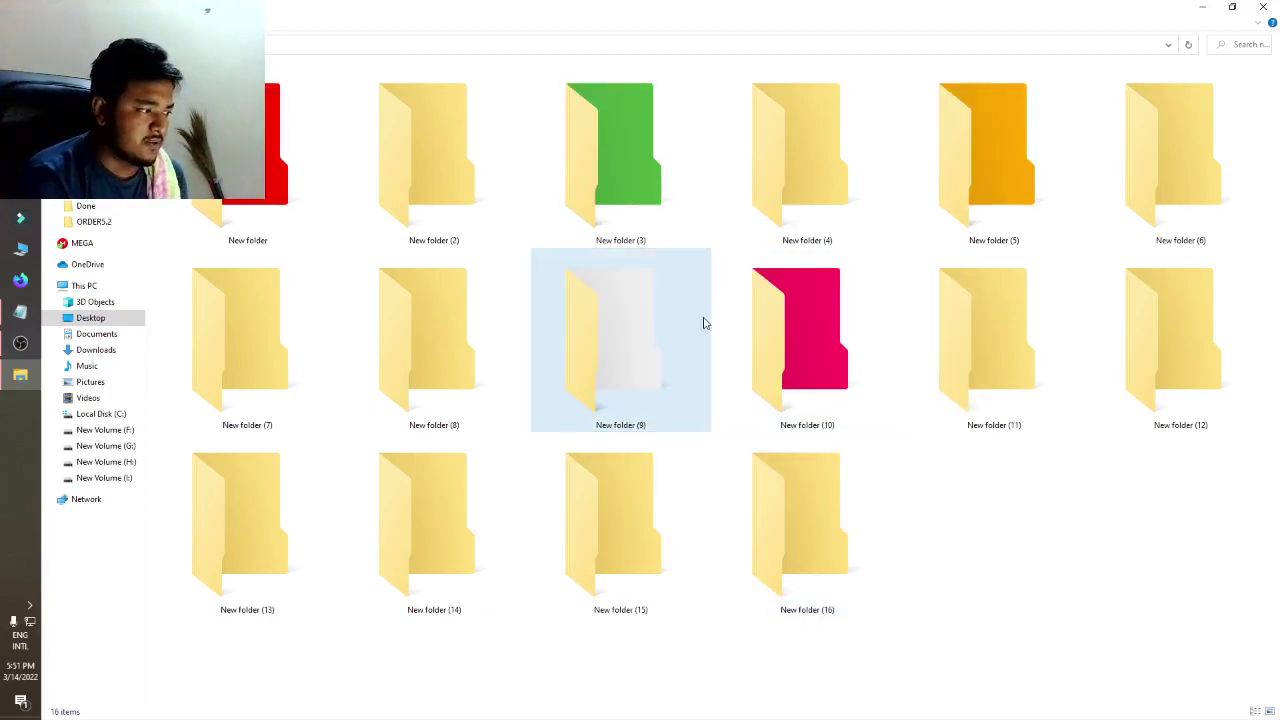
Recolour New folder (8) orange, New folder (6) blue and New folder (4) azure.
right_click(436, 336)
mouse_move(520, 502)
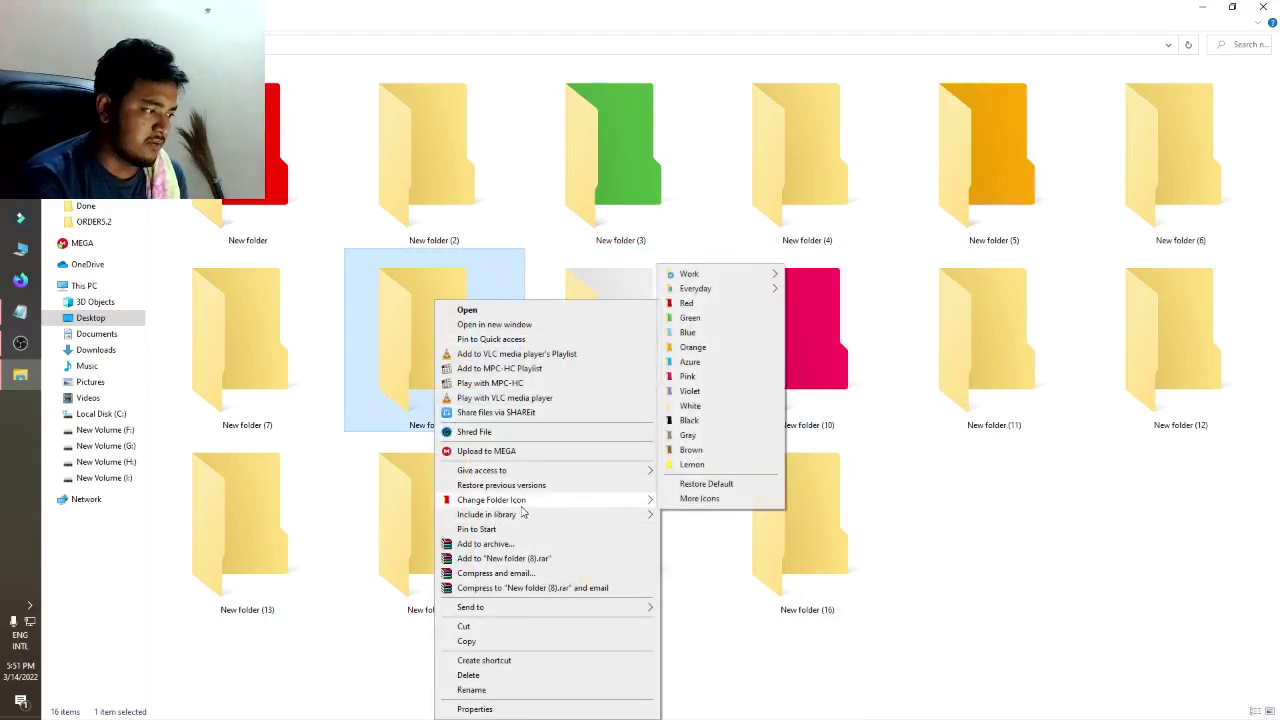
left_click(690, 347)
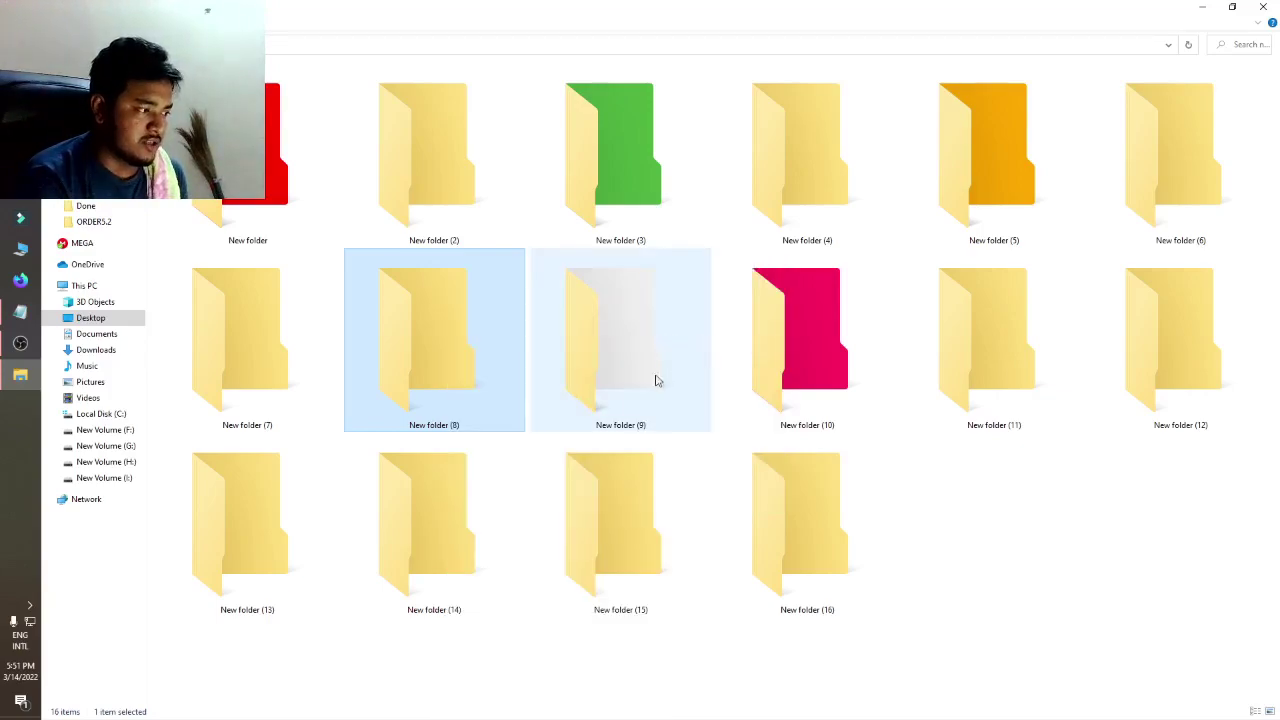
left_click(1000, 558)
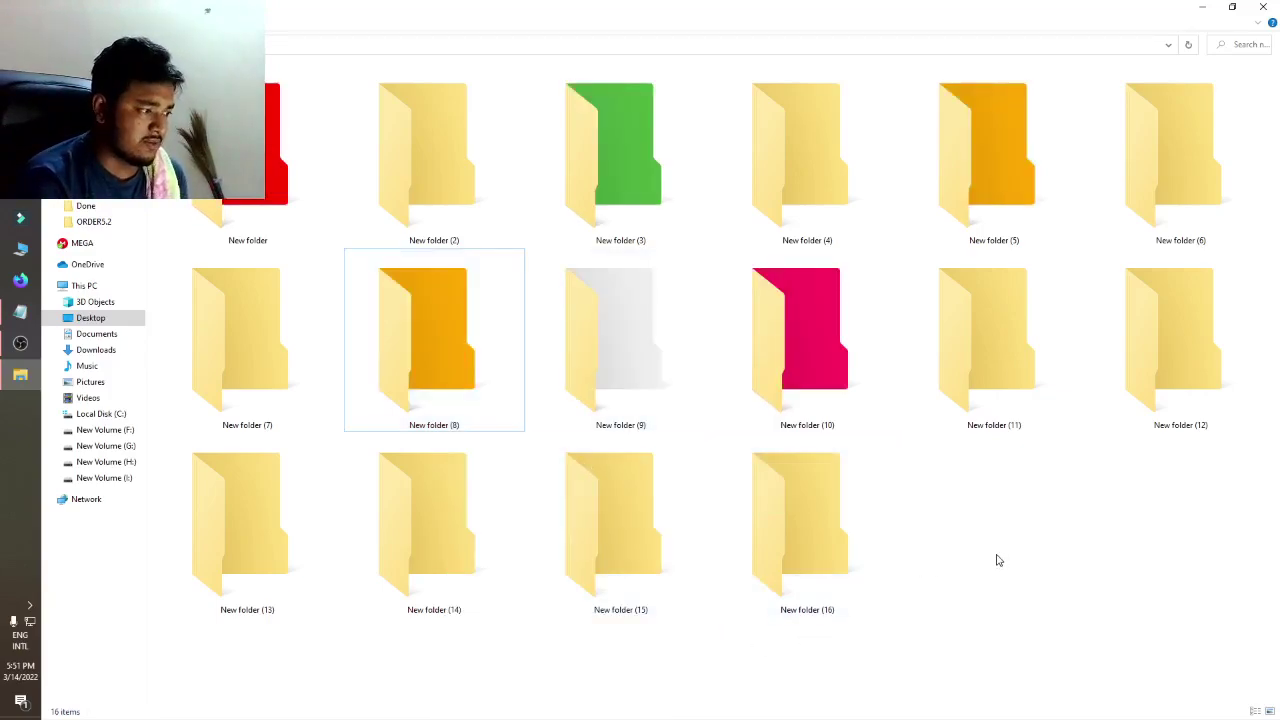
right_click(1240, 170)
mouse_move(1080, 366)
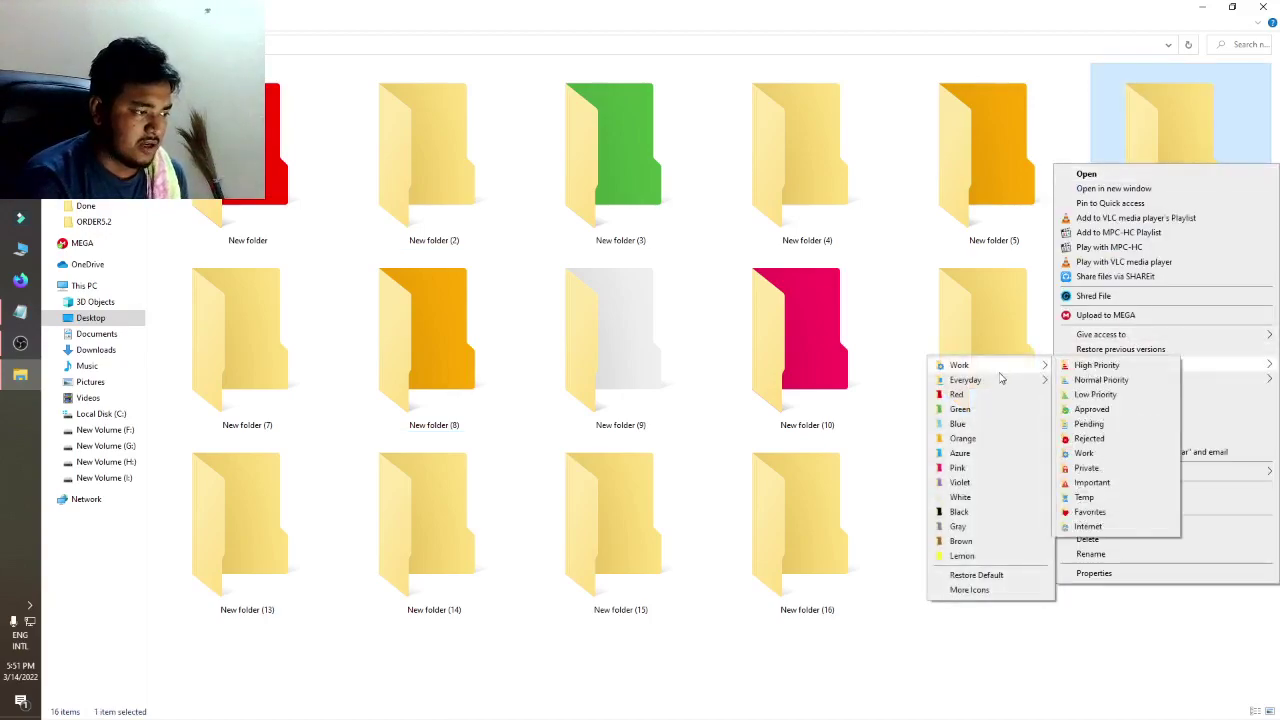
mouse_move(988, 384)
left_click(968, 423)
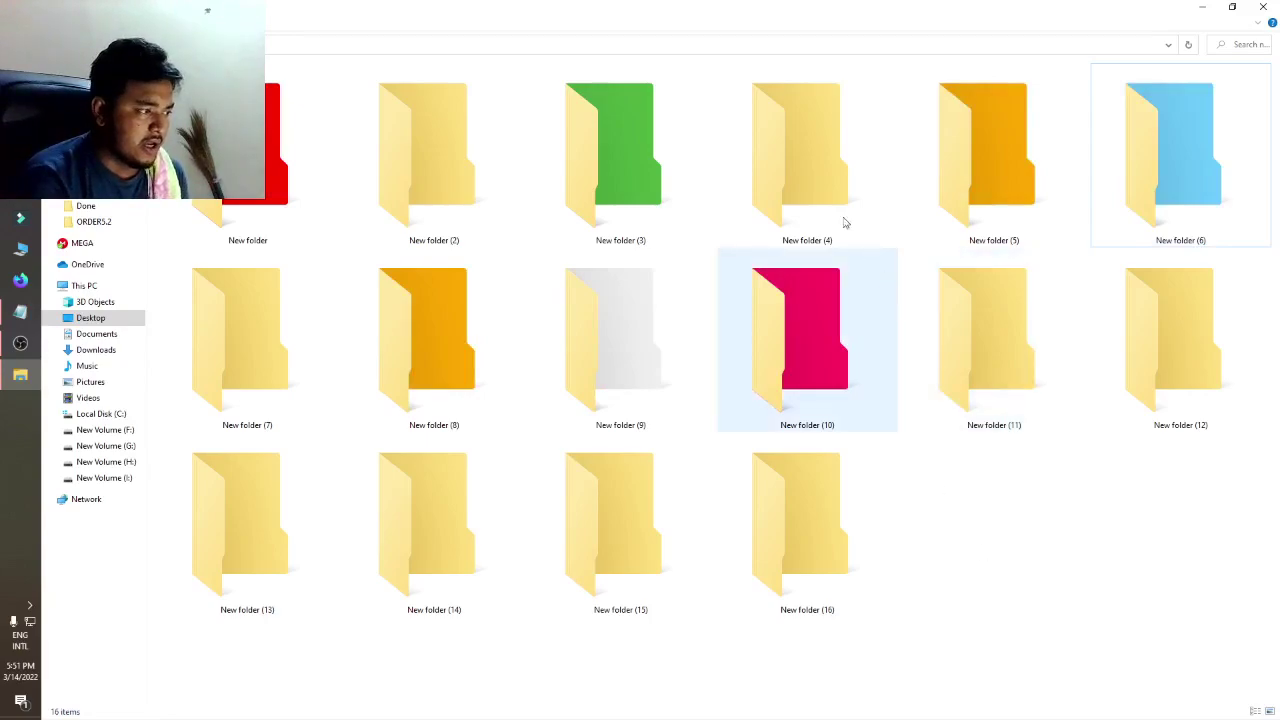
right_click(808, 130)
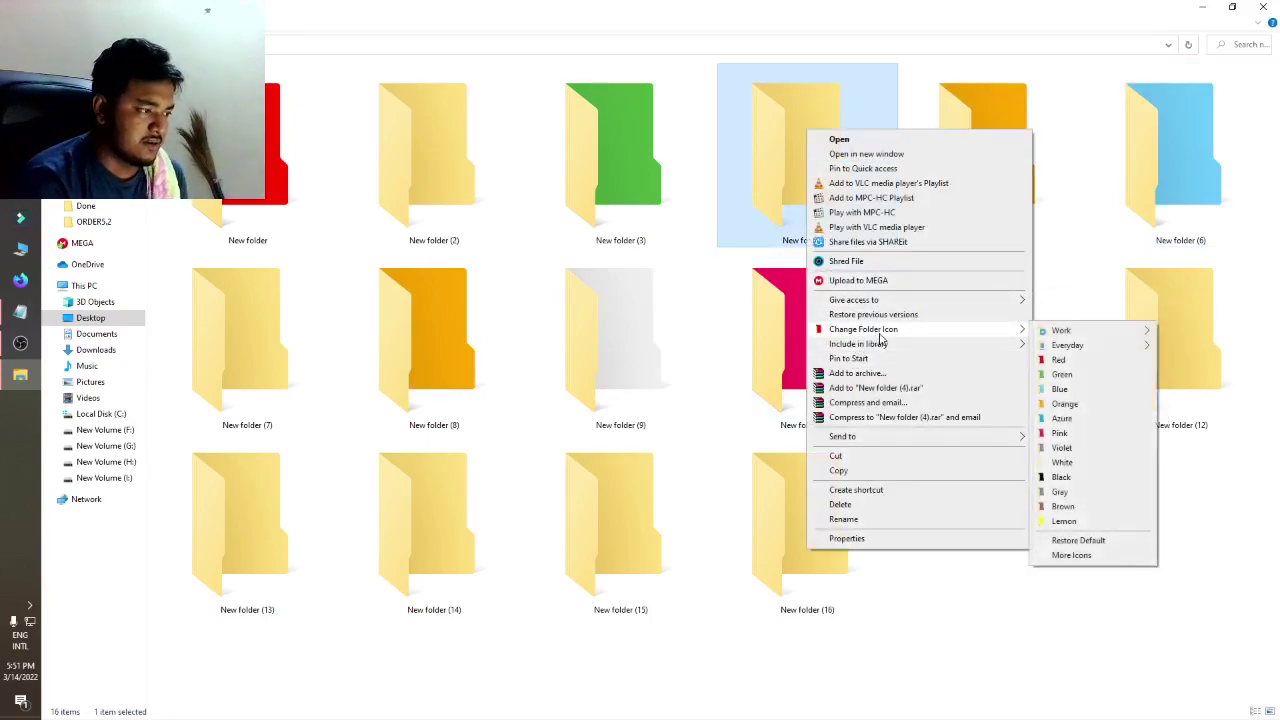
mouse_move(1034, 330)
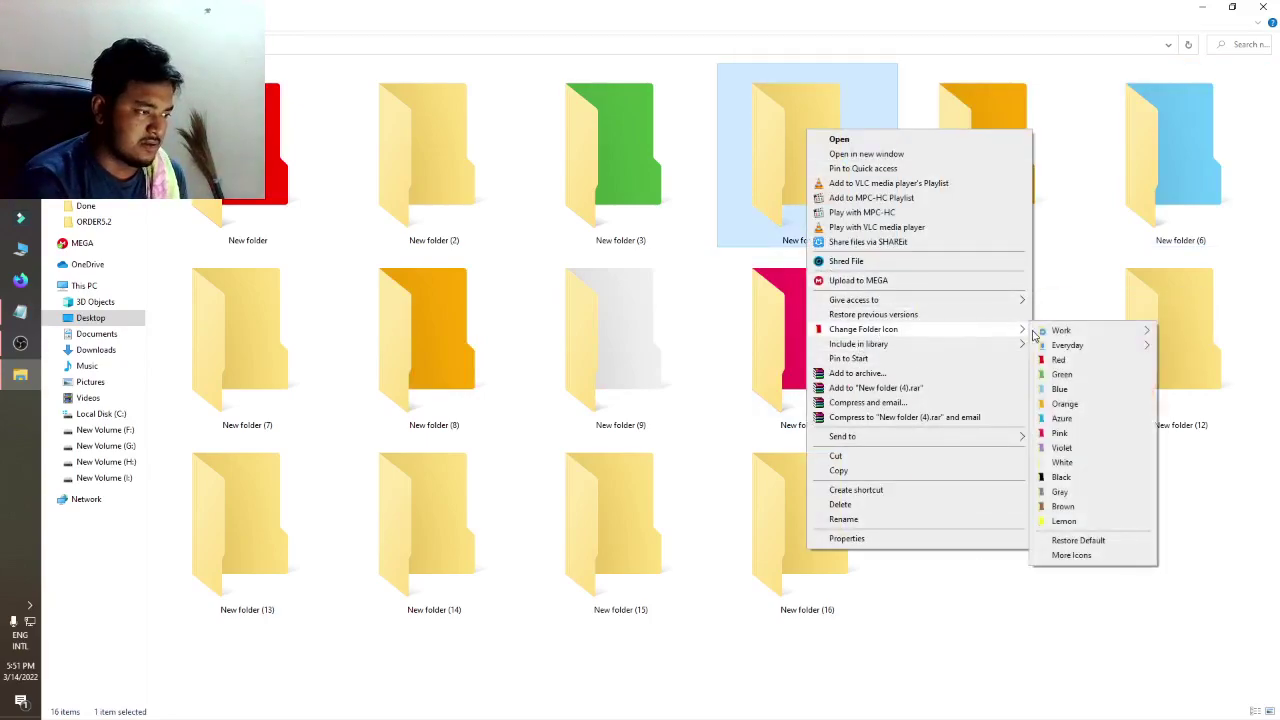
left_click(1084, 419)
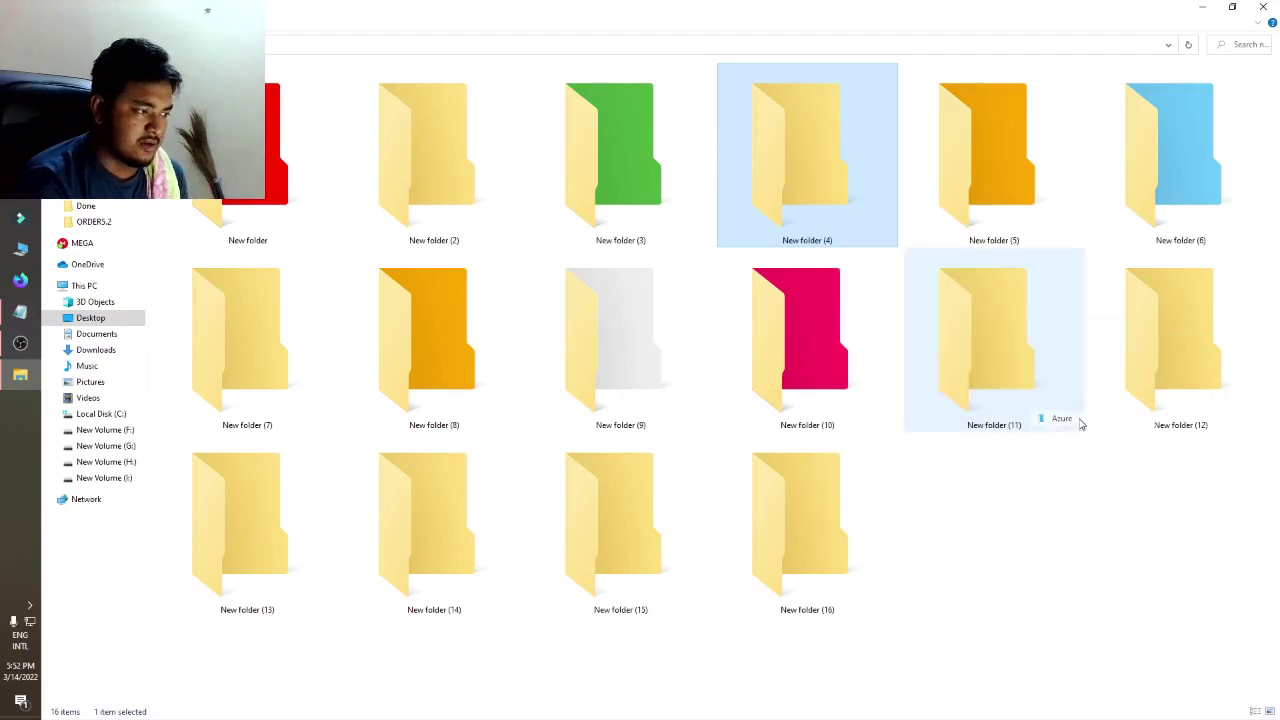
left_click(1095, 587)
Recolour New folder (2) violet, (7) black, (11) brown and (12) gray.
left_click(460, 173)
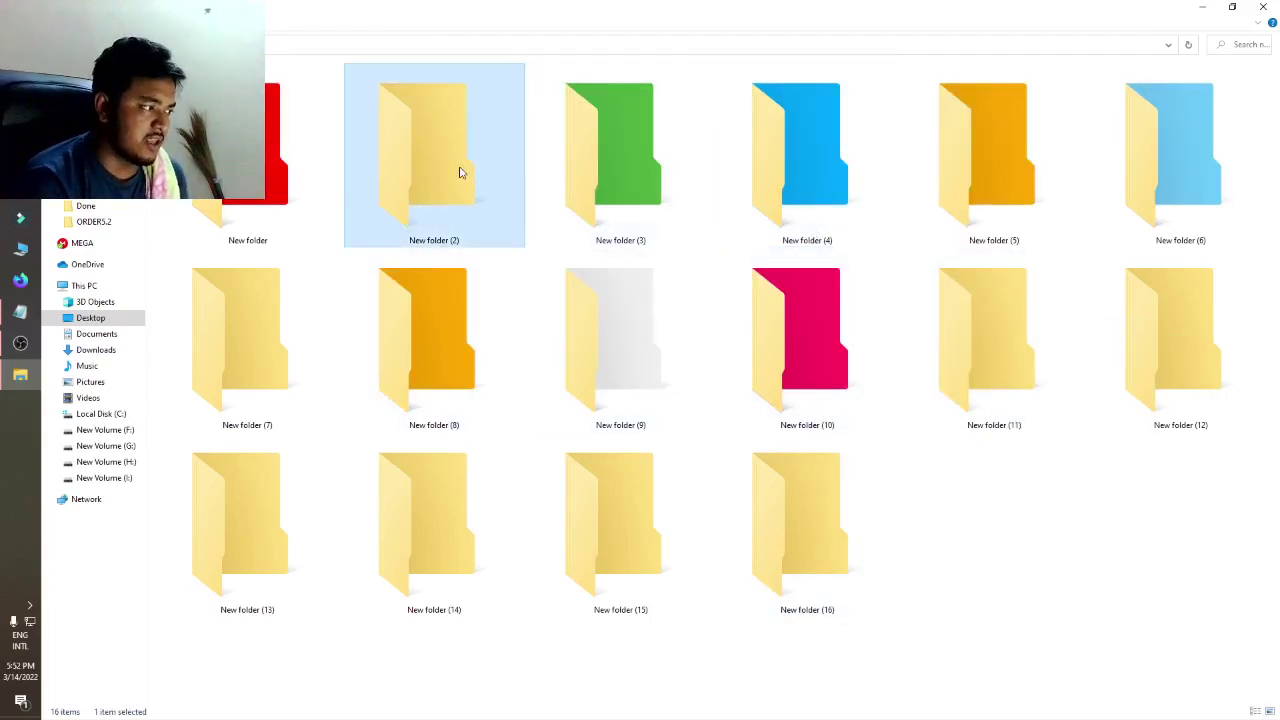
right_click(460, 173)
mouse_move(594, 369)
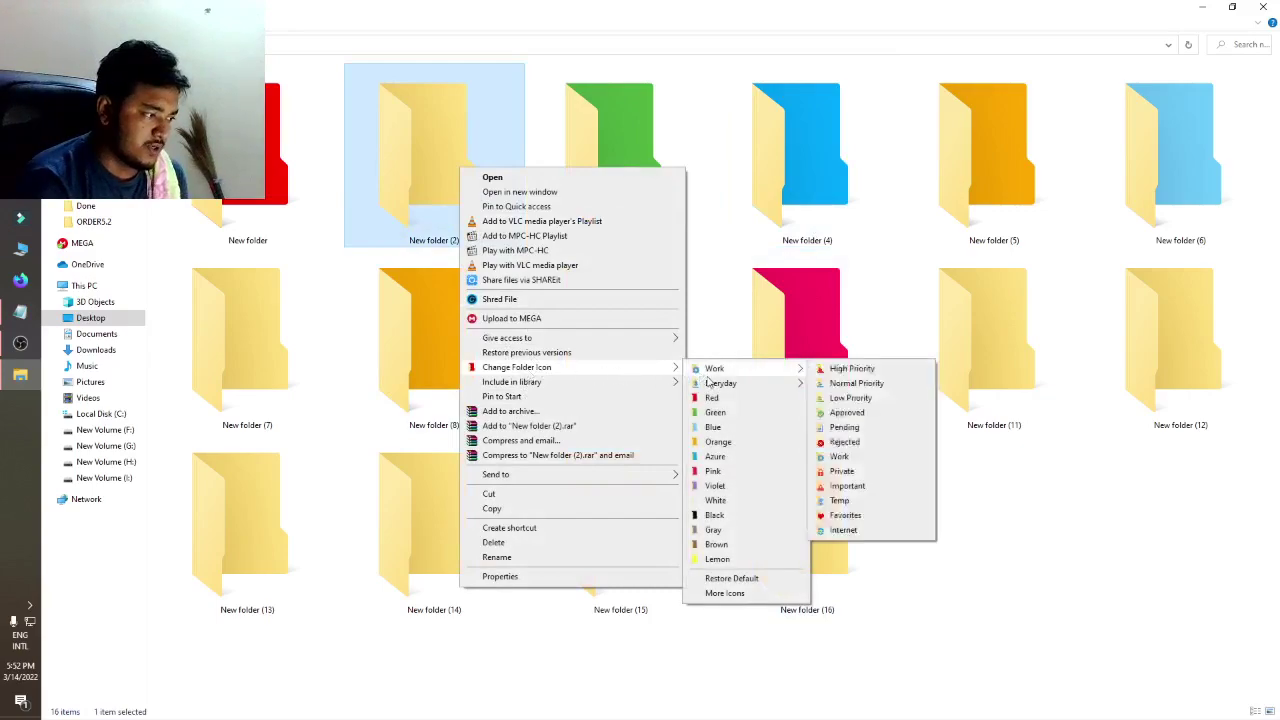
left_click(716, 488)
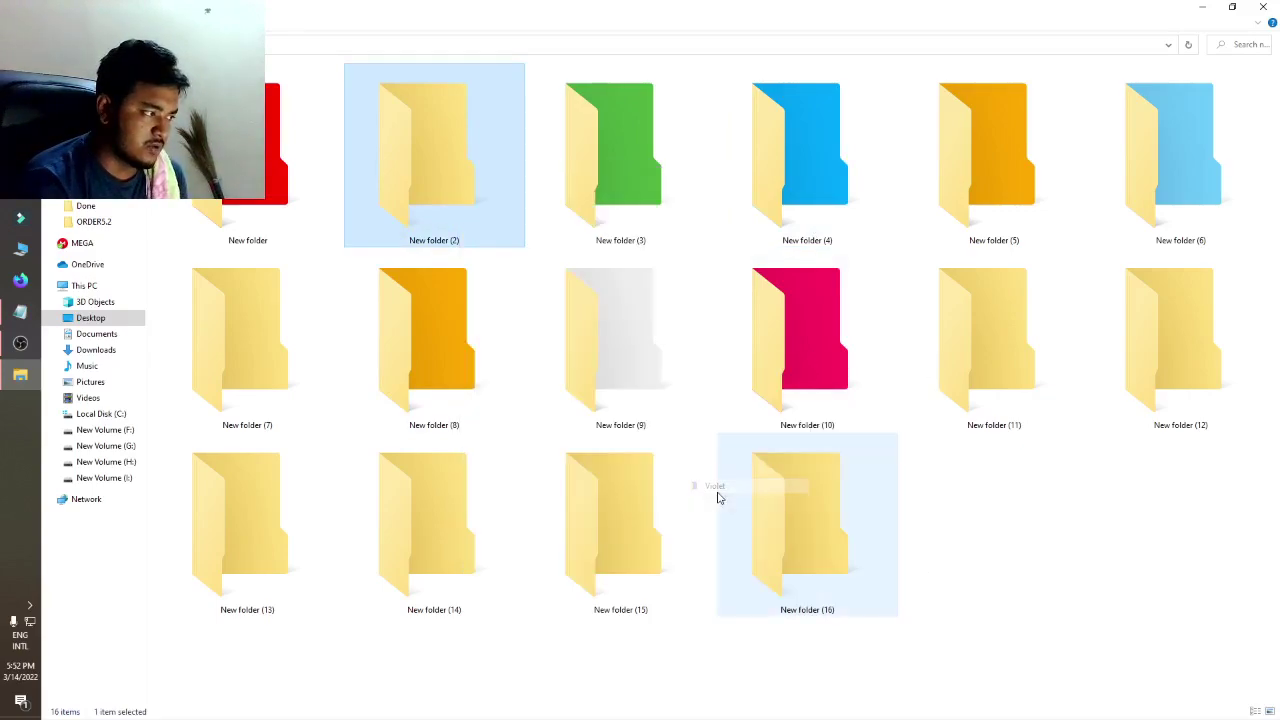
right_click(277, 357)
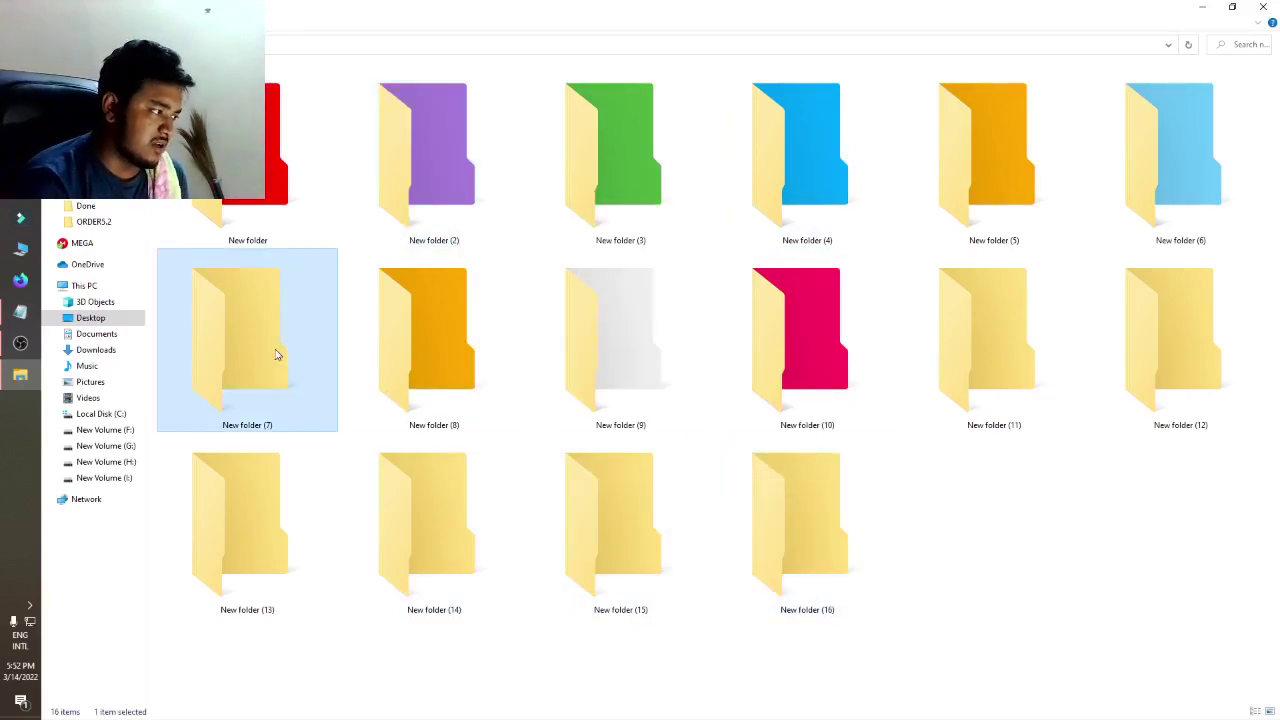
mouse_move(345, 503)
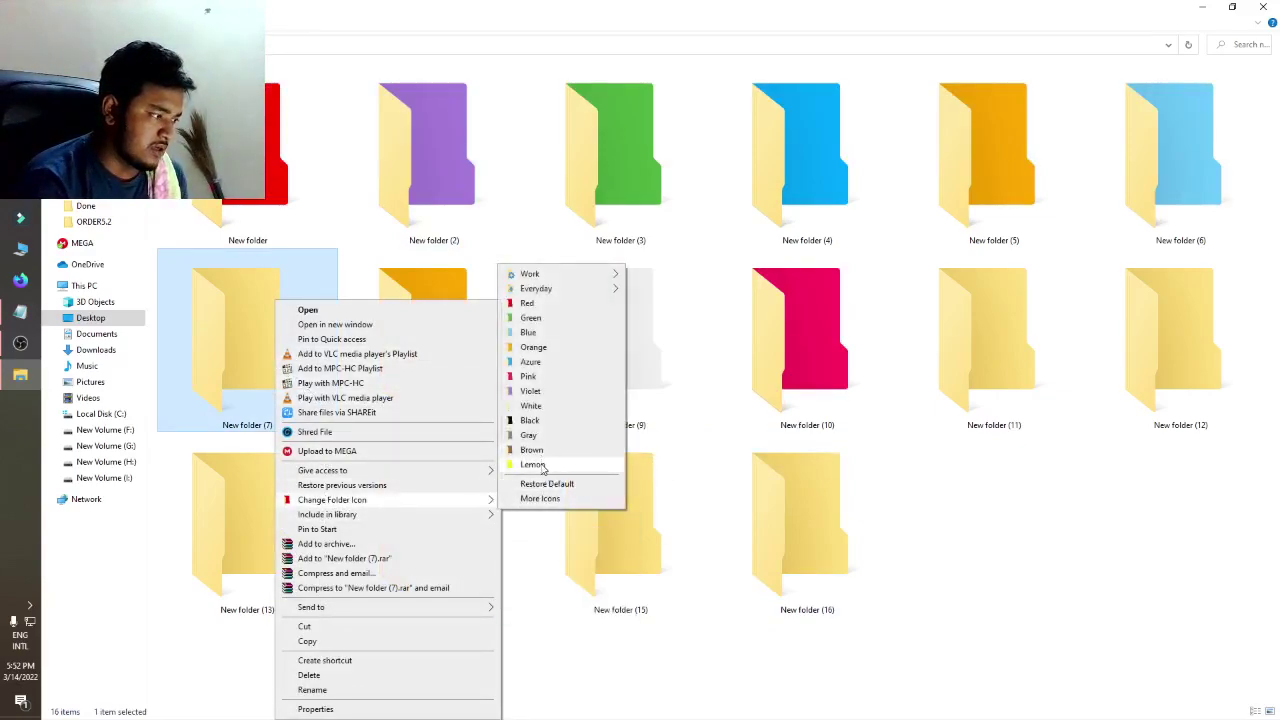
left_click(535, 422)
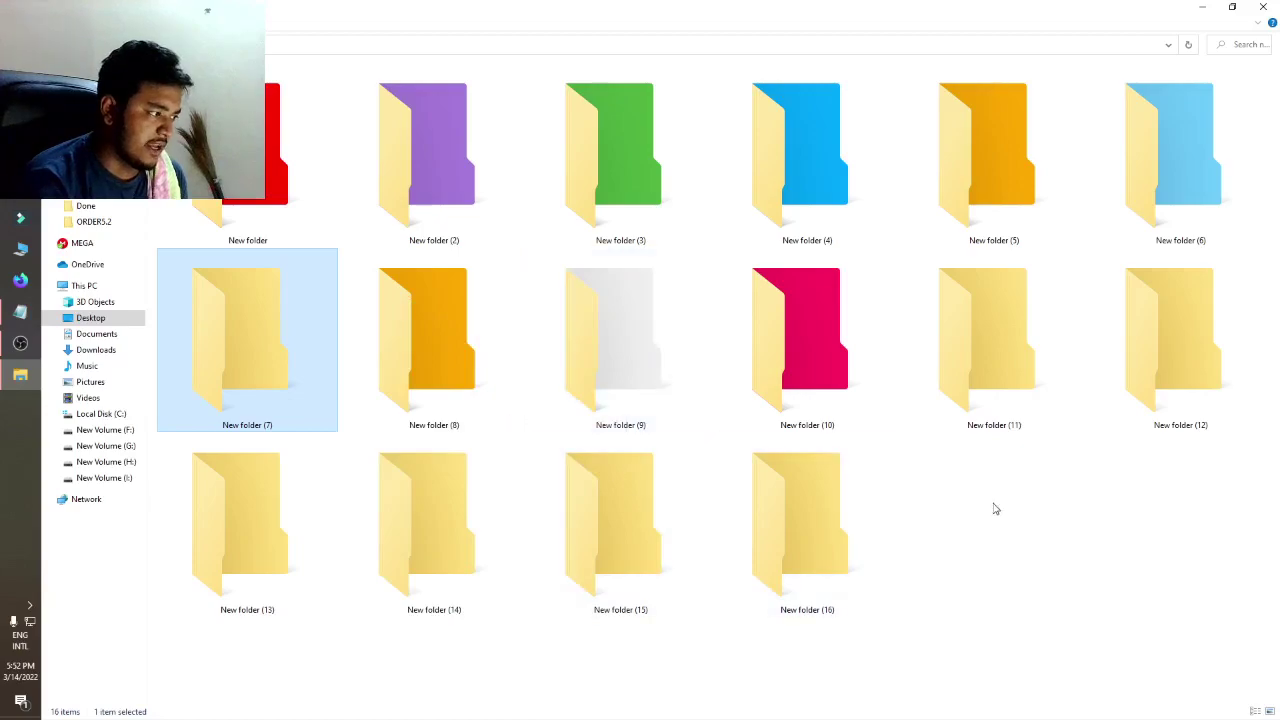
right_click(967, 299)
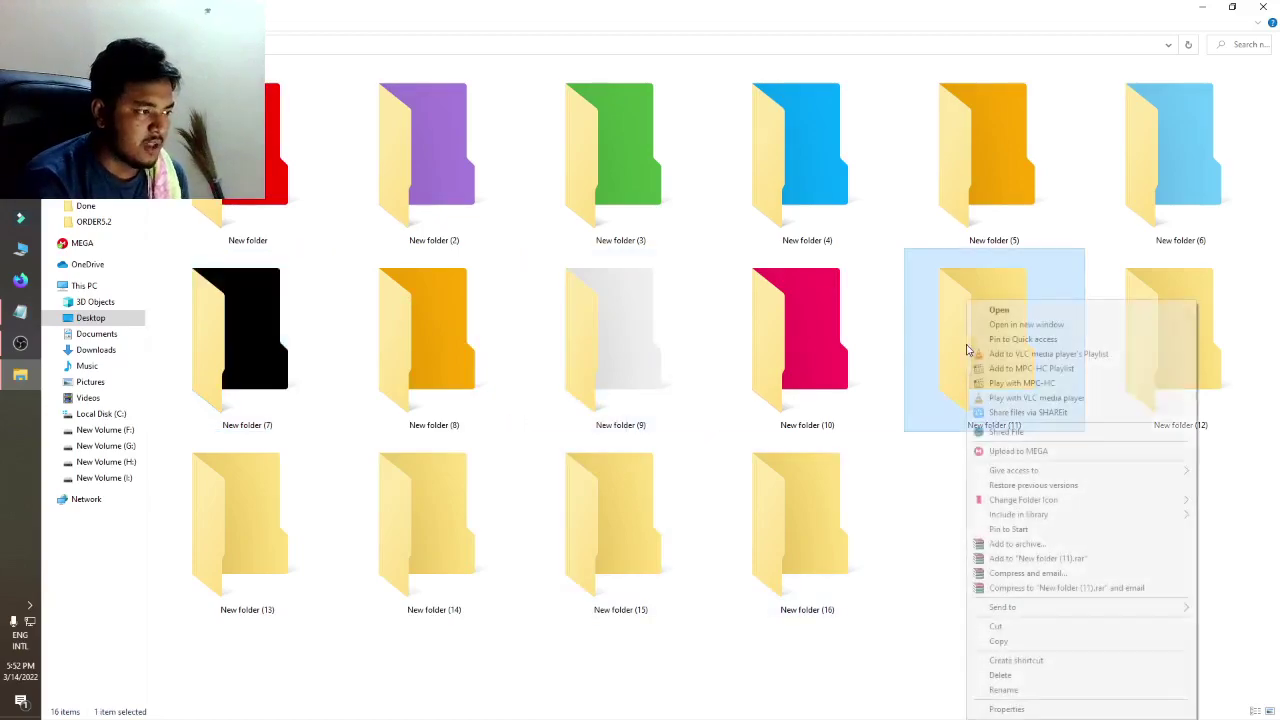
mouse_move(986, 500)
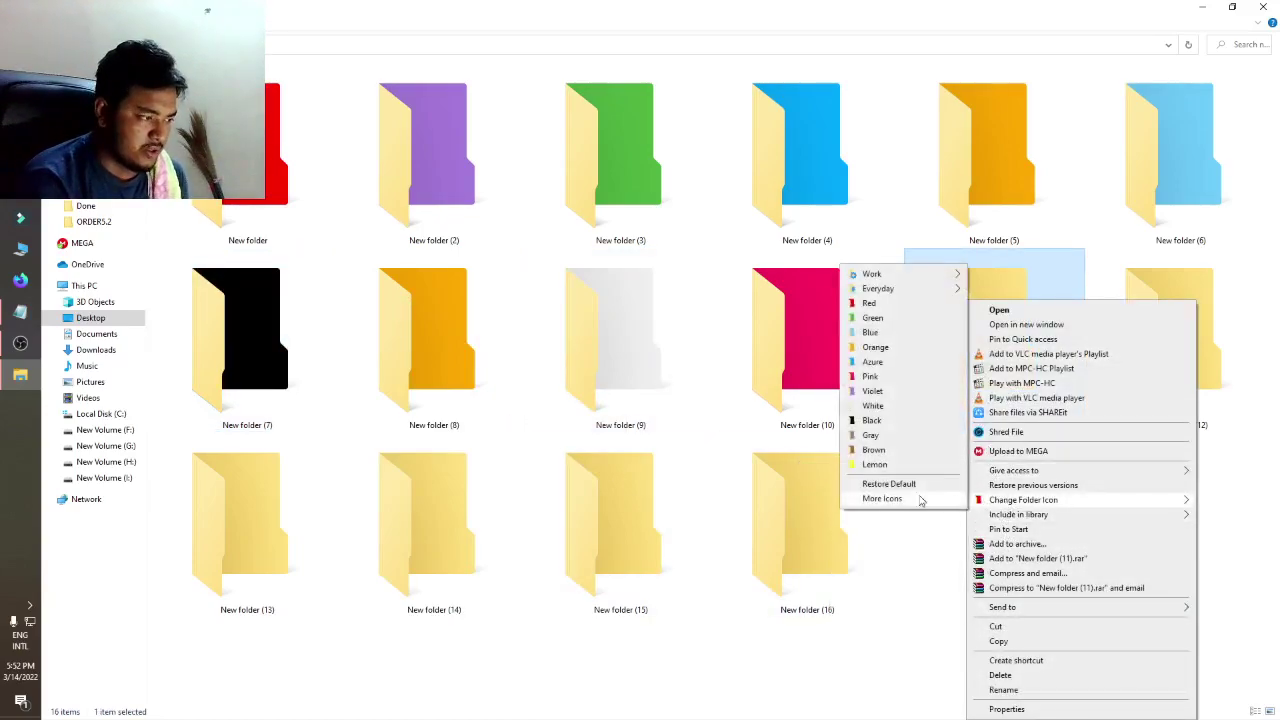
left_click(886, 455)
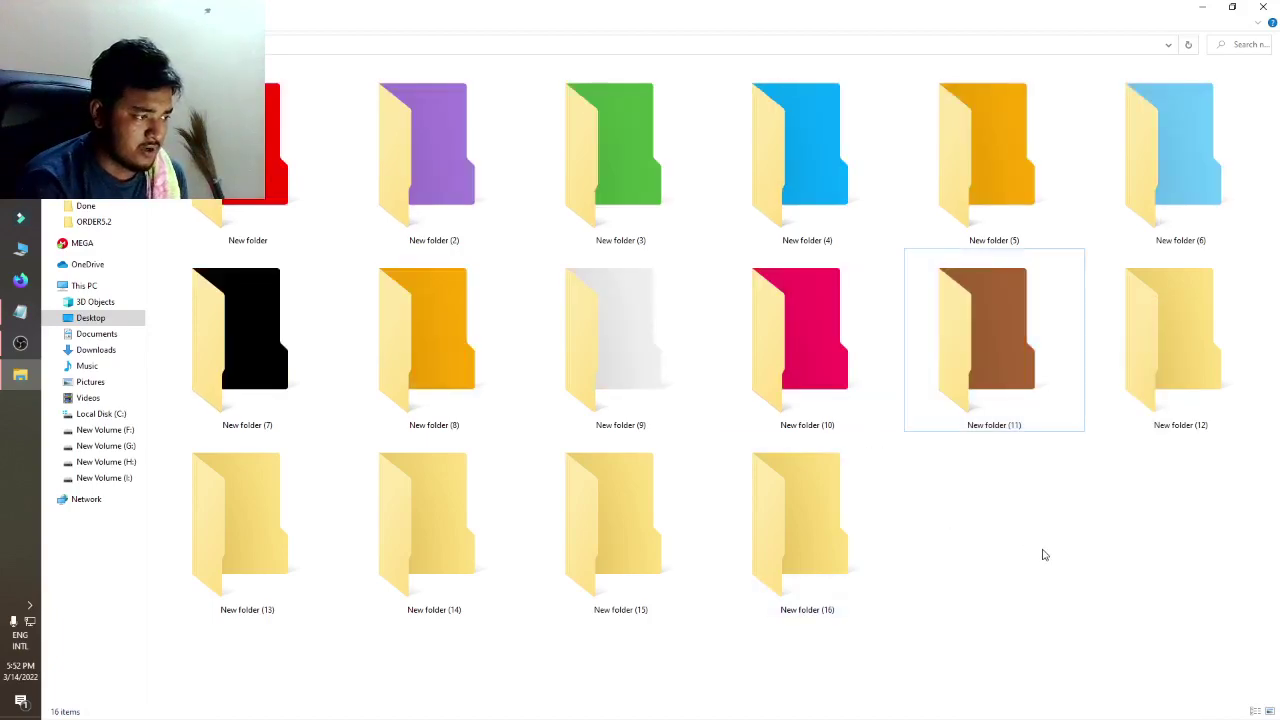
right_click(1174, 343)
mouse_move(1078, 502)
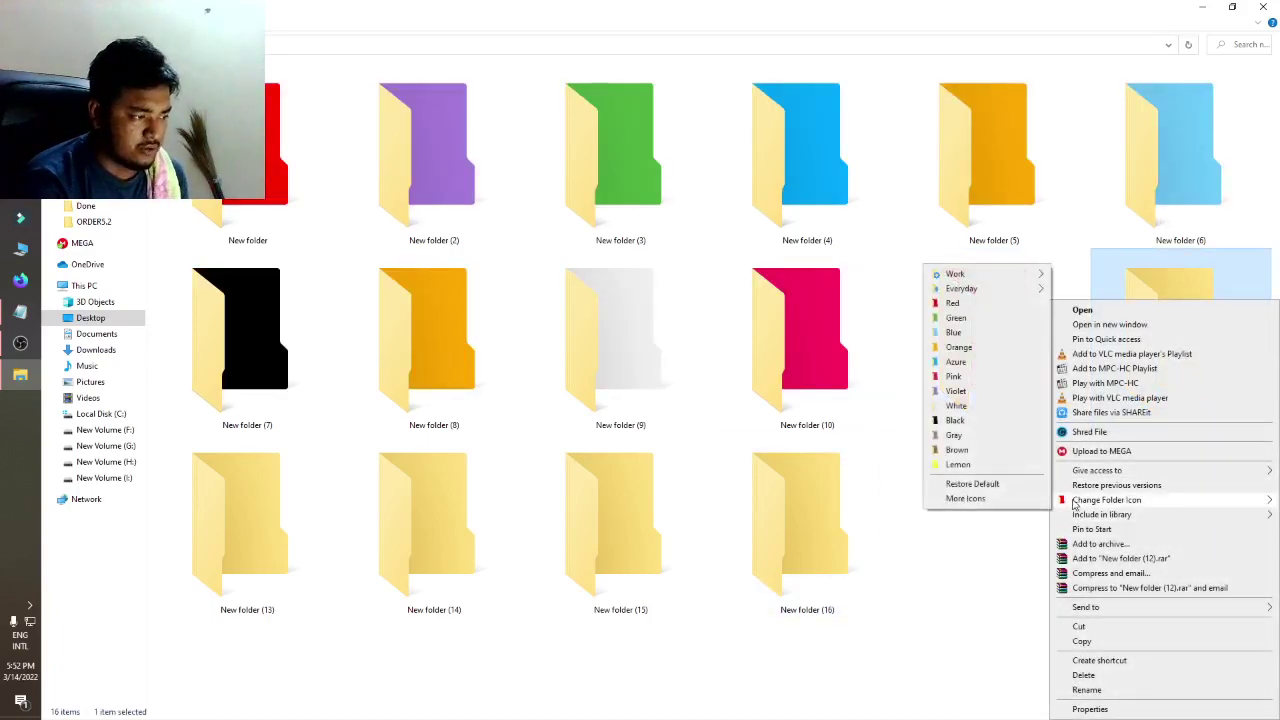
left_click(968, 438)
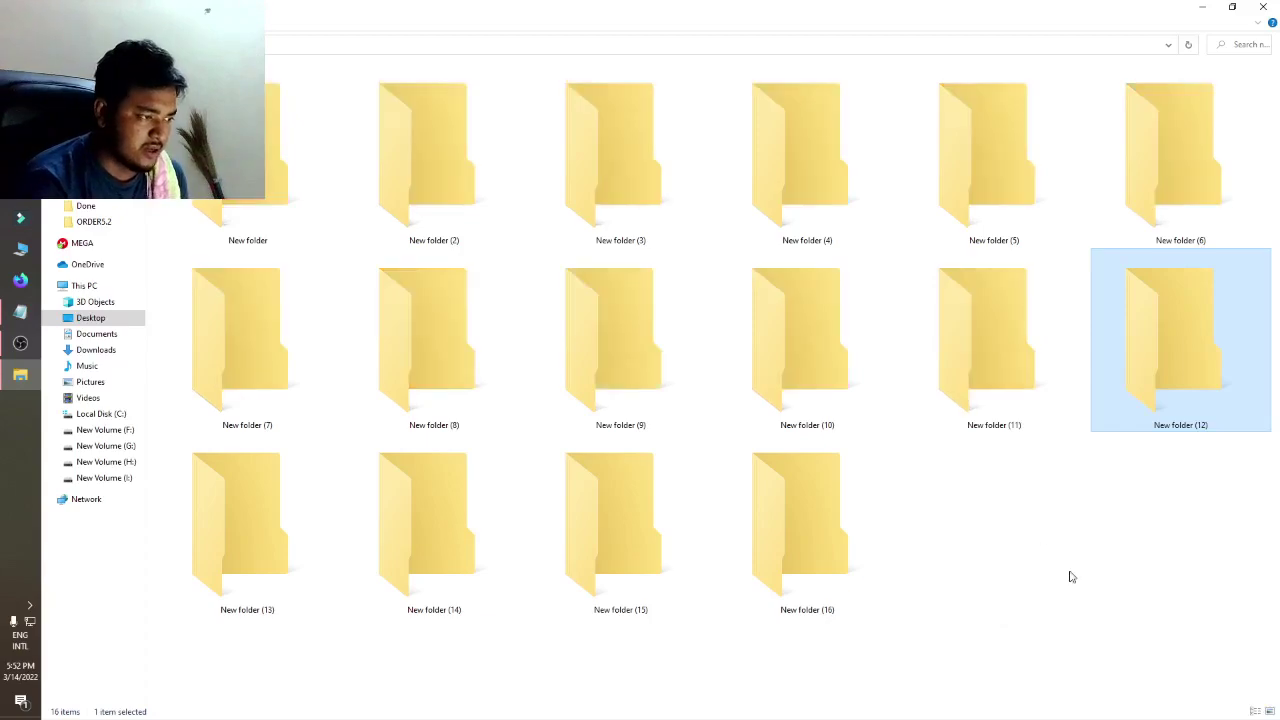
Give New folder (13) the Work > High Priority numbered icon.
right_click(239, 541)
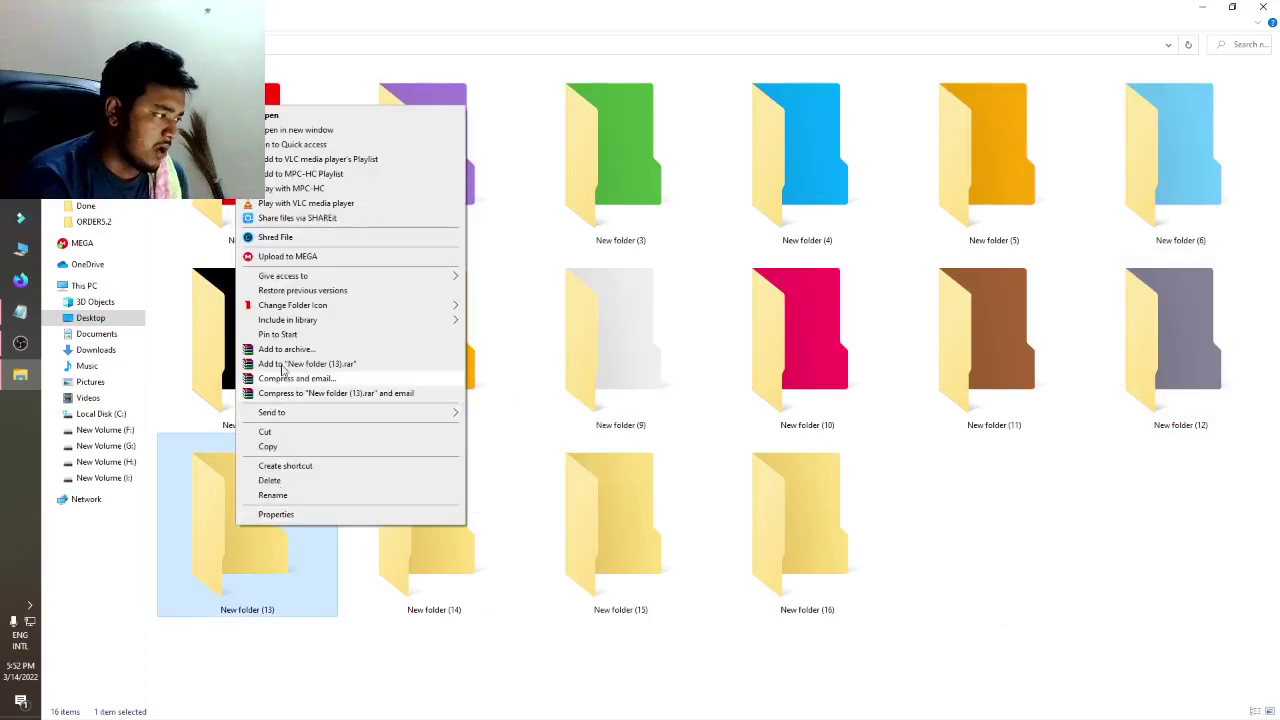
mouse_move(420, 306)
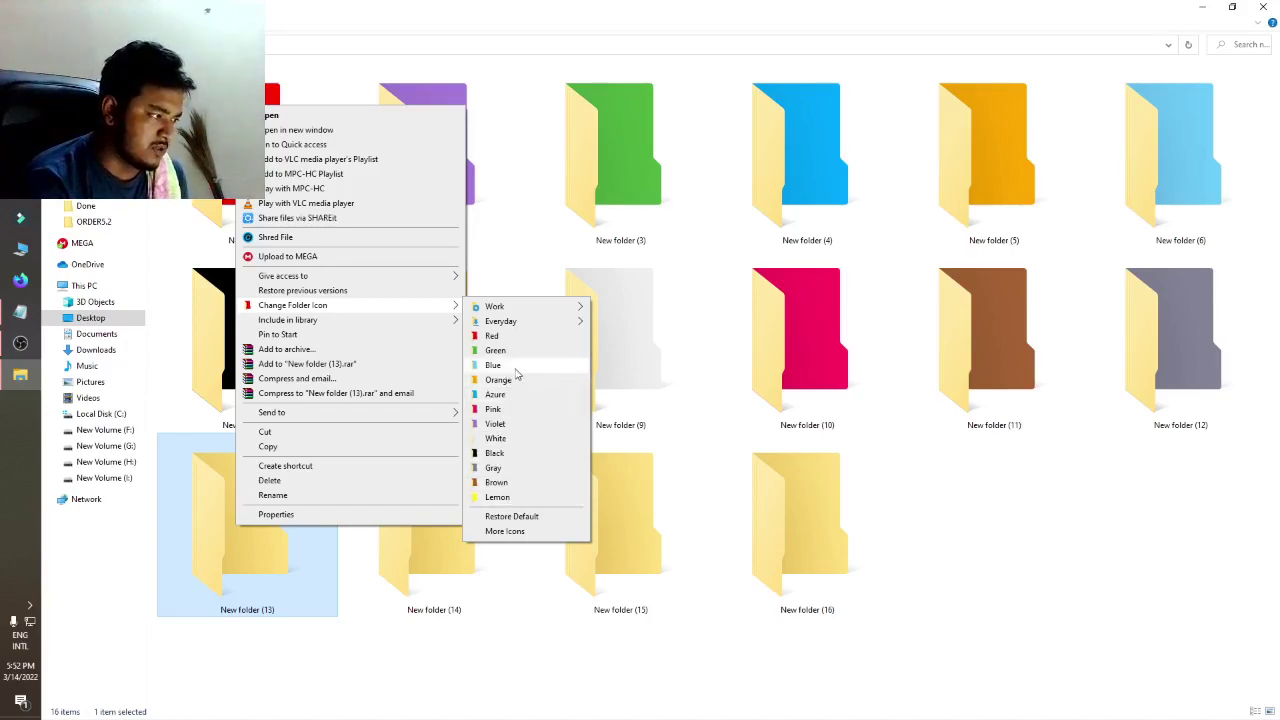
mouse_move(519, 321)
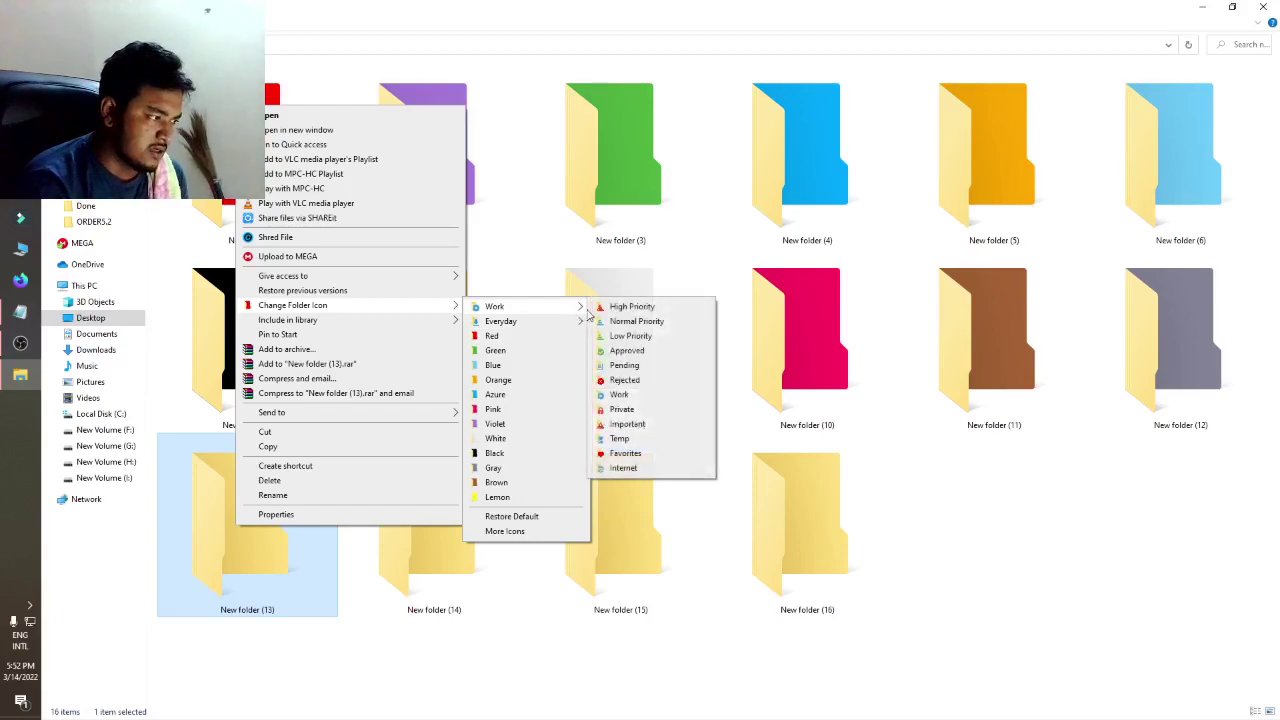
left_click(625, 307)
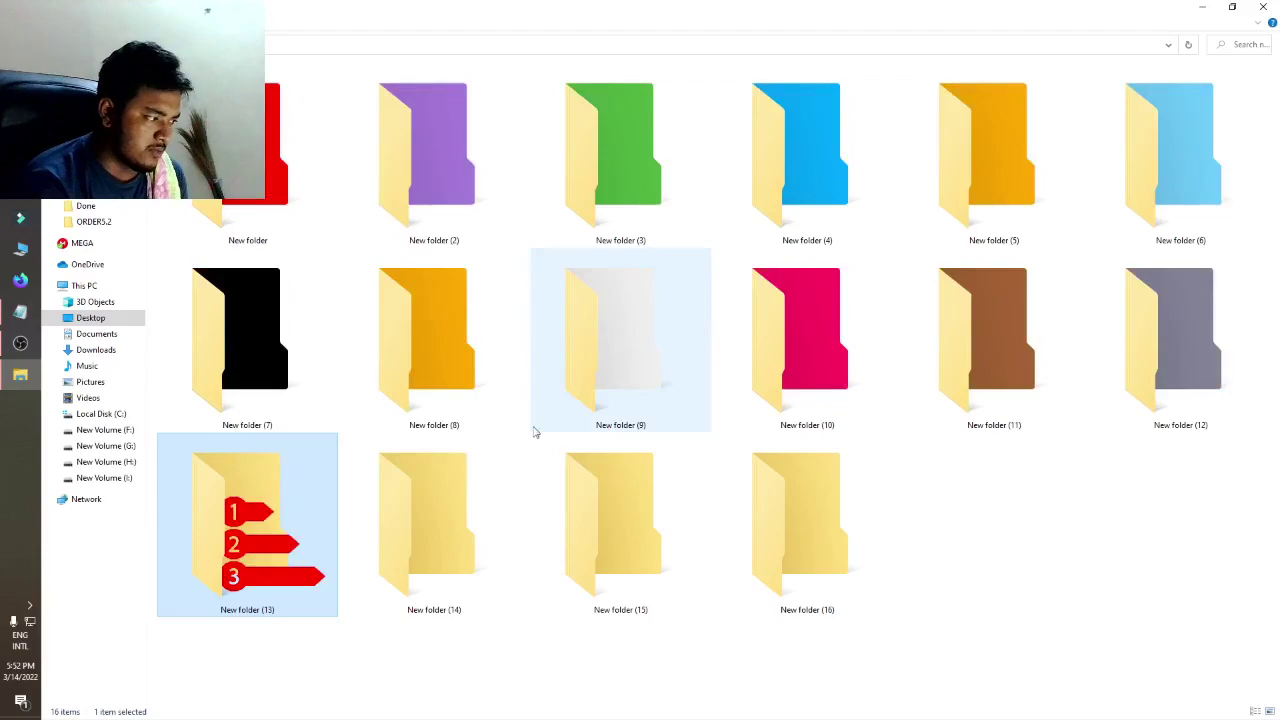
left_click(1048, 541)
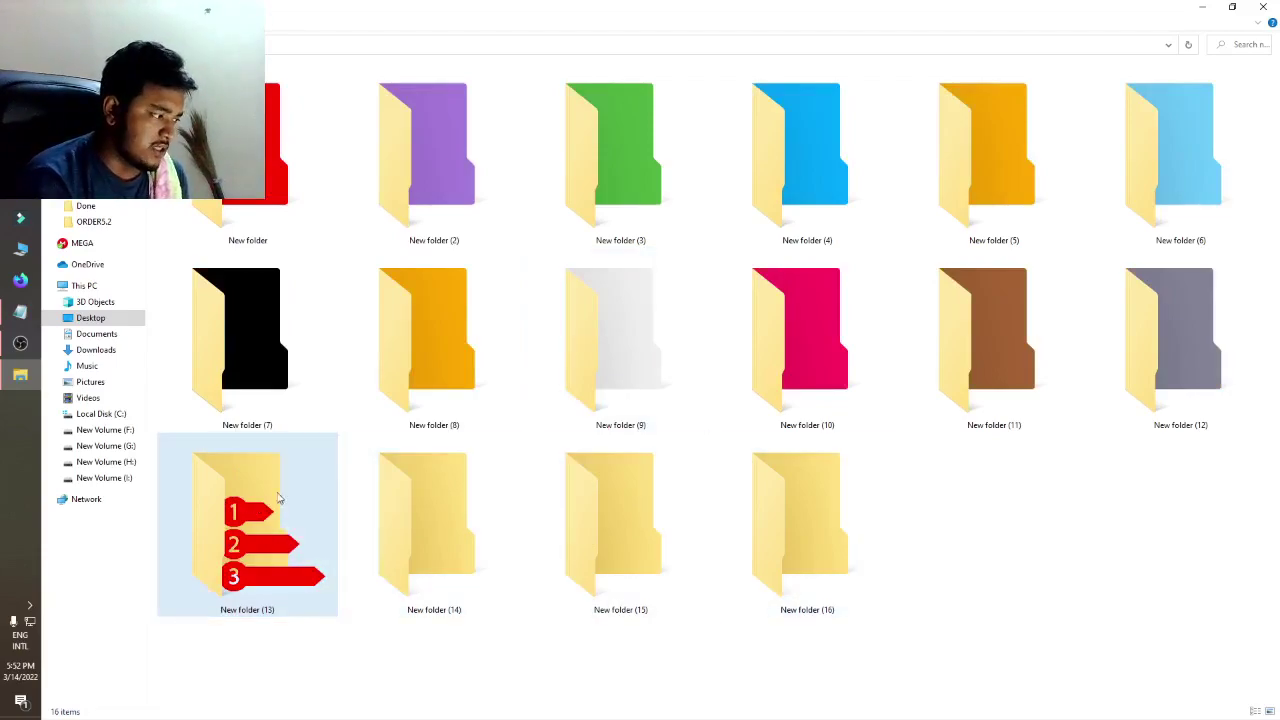
Give New folder (14) the Work > Private padlock icon, then open it and return.
right_click(451, 512)
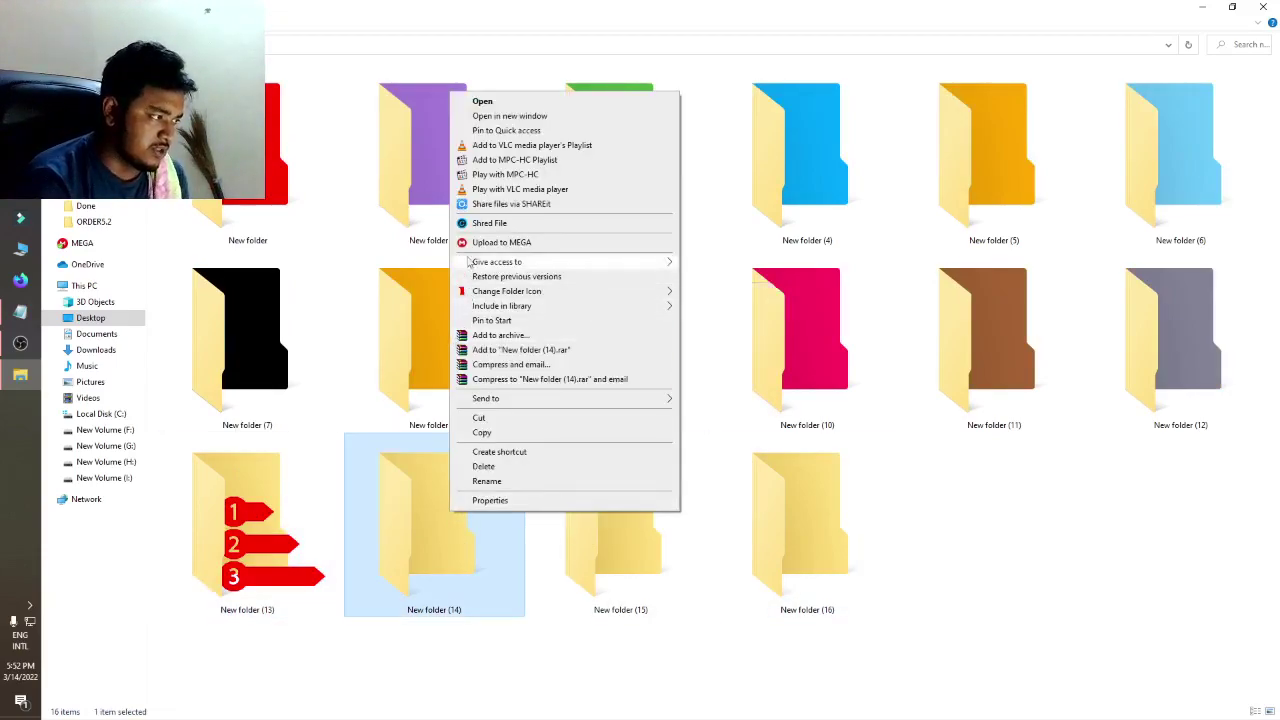
mouse_move(604, 306)
mouse_move(697, 297)
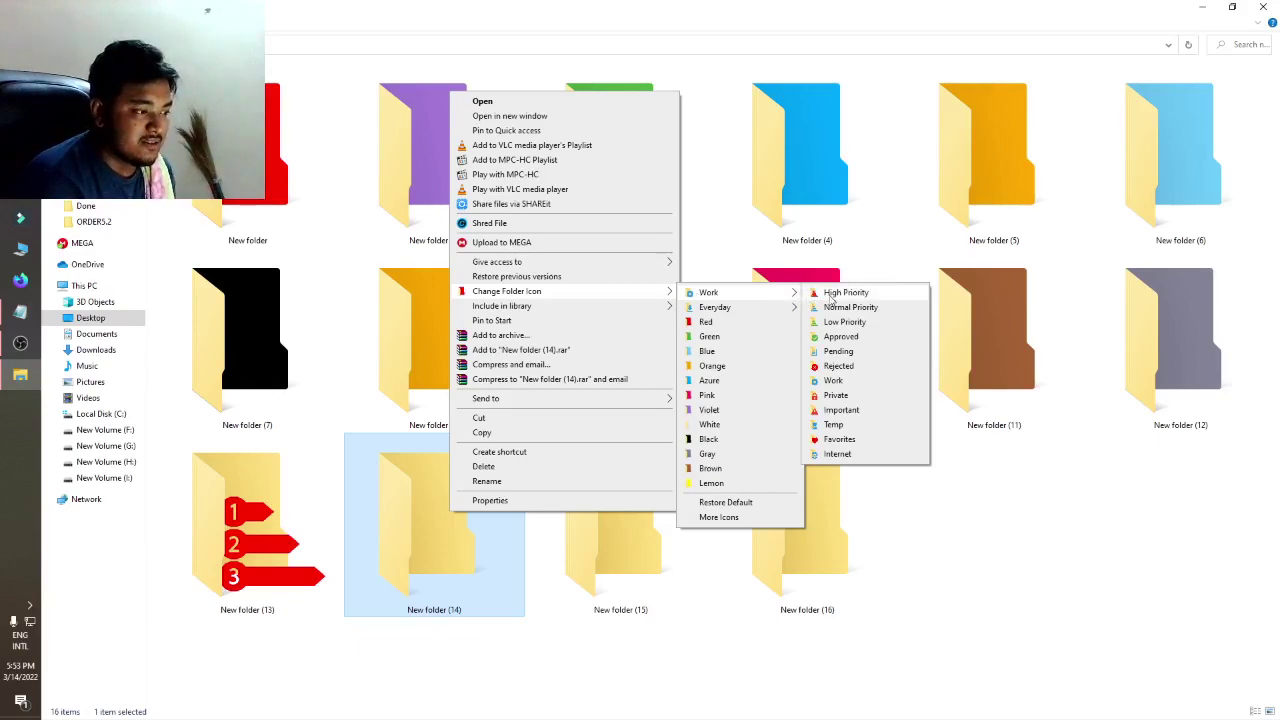
left_click(843, 398)
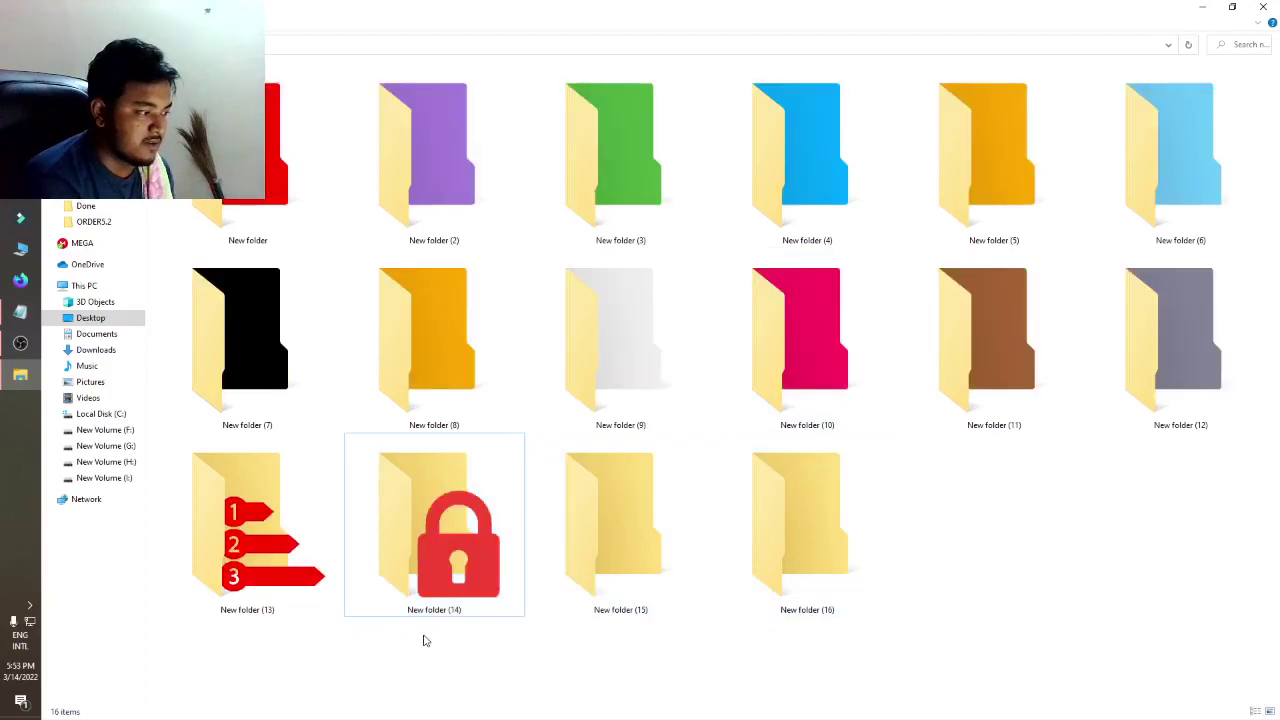
double_click(430, 540)
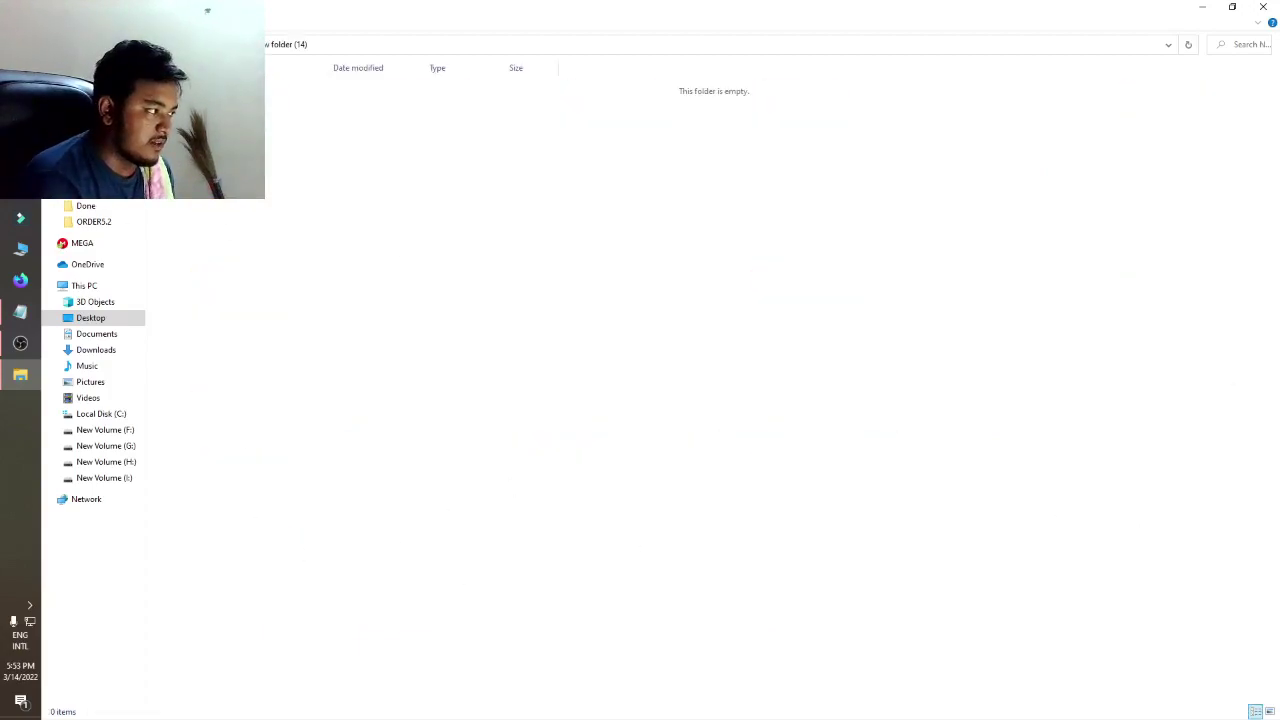
key("alt+Left")
Give New folder (15) the Work > Favorites red heart icon.
right_click(632, 523)
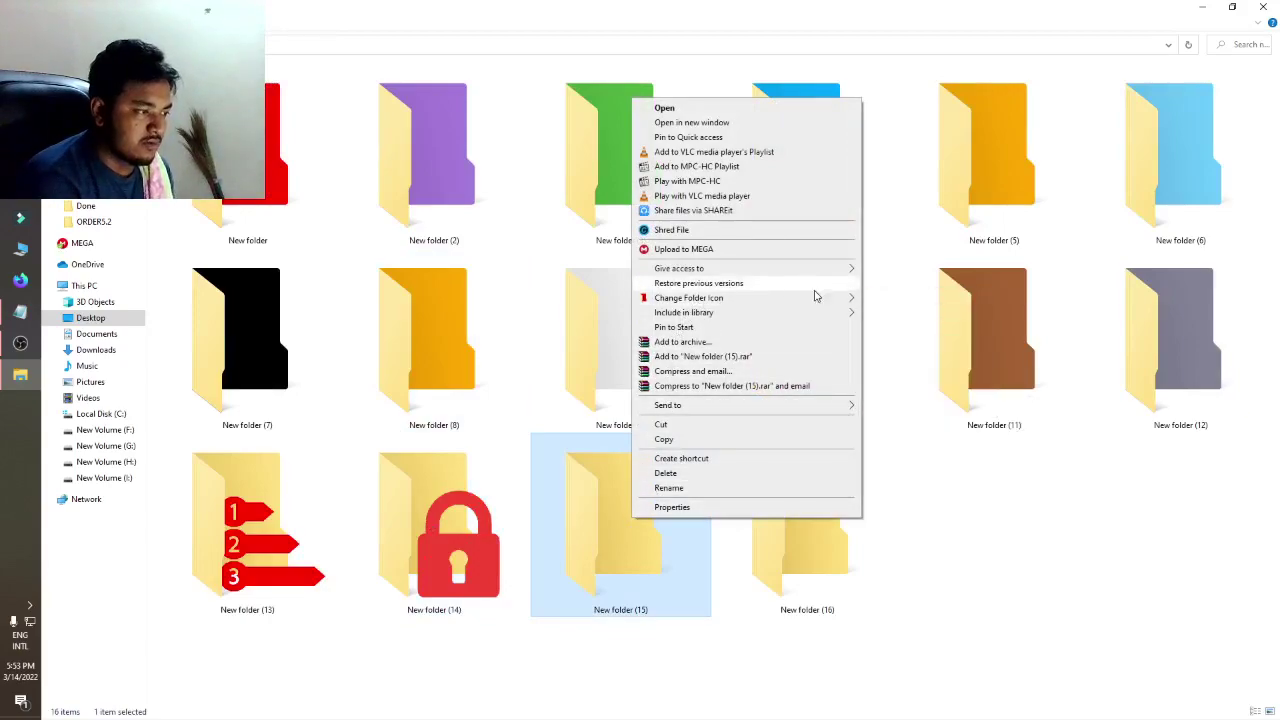
mouse_move(815, 296)
mouse_move(873, 303)
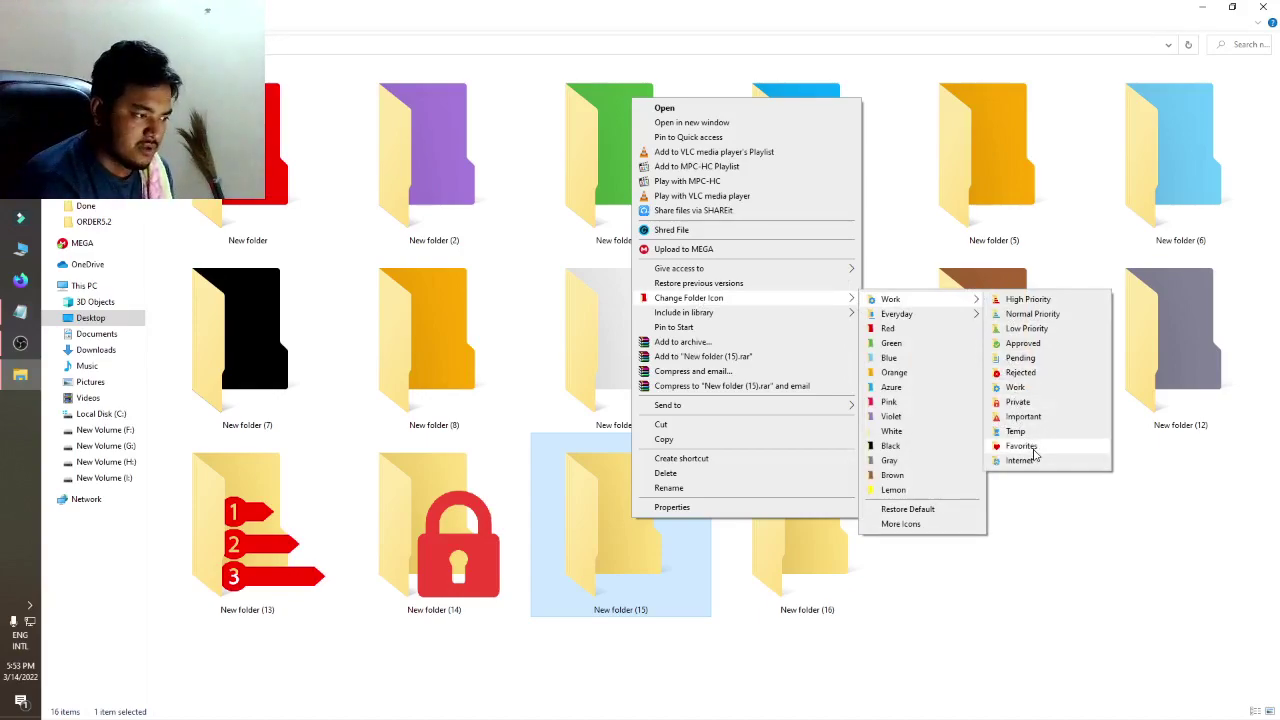
left_click(1022, 446)
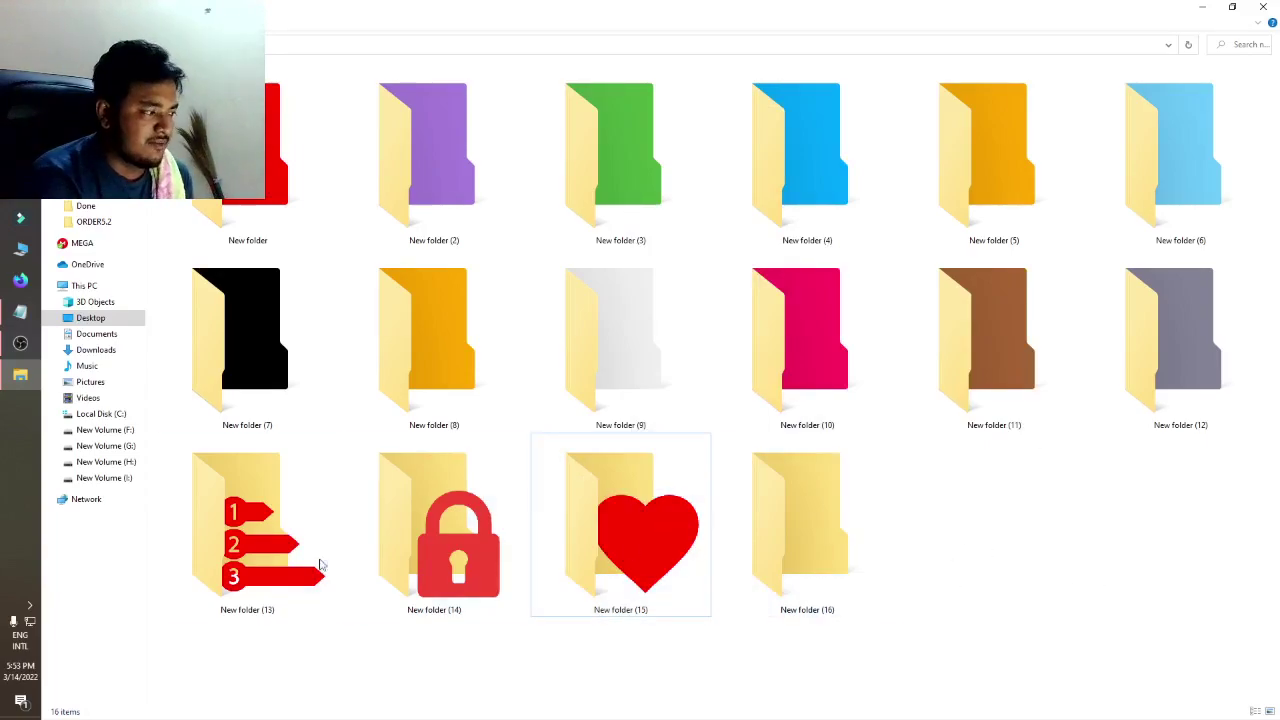
left_click(2, 343)
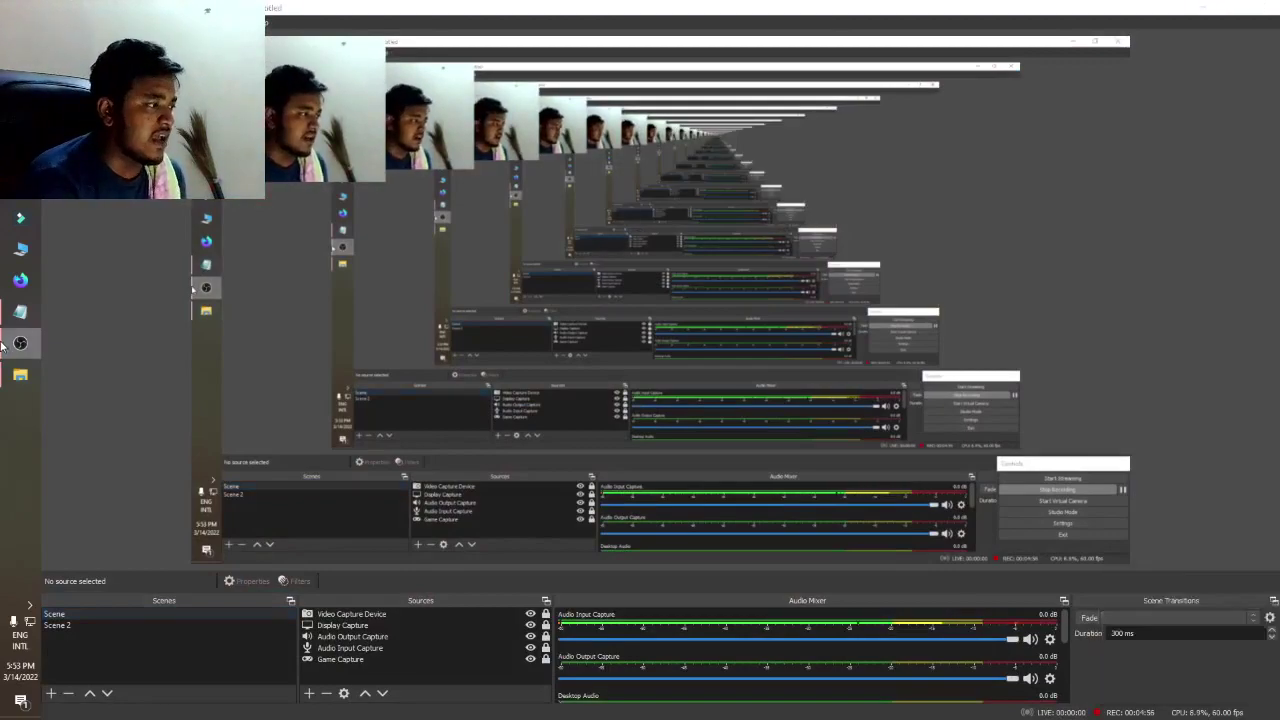
key("alt+Tab")
Give New folder (16) the Work > Low Priority green numbered icon.
right_click(817, 508)
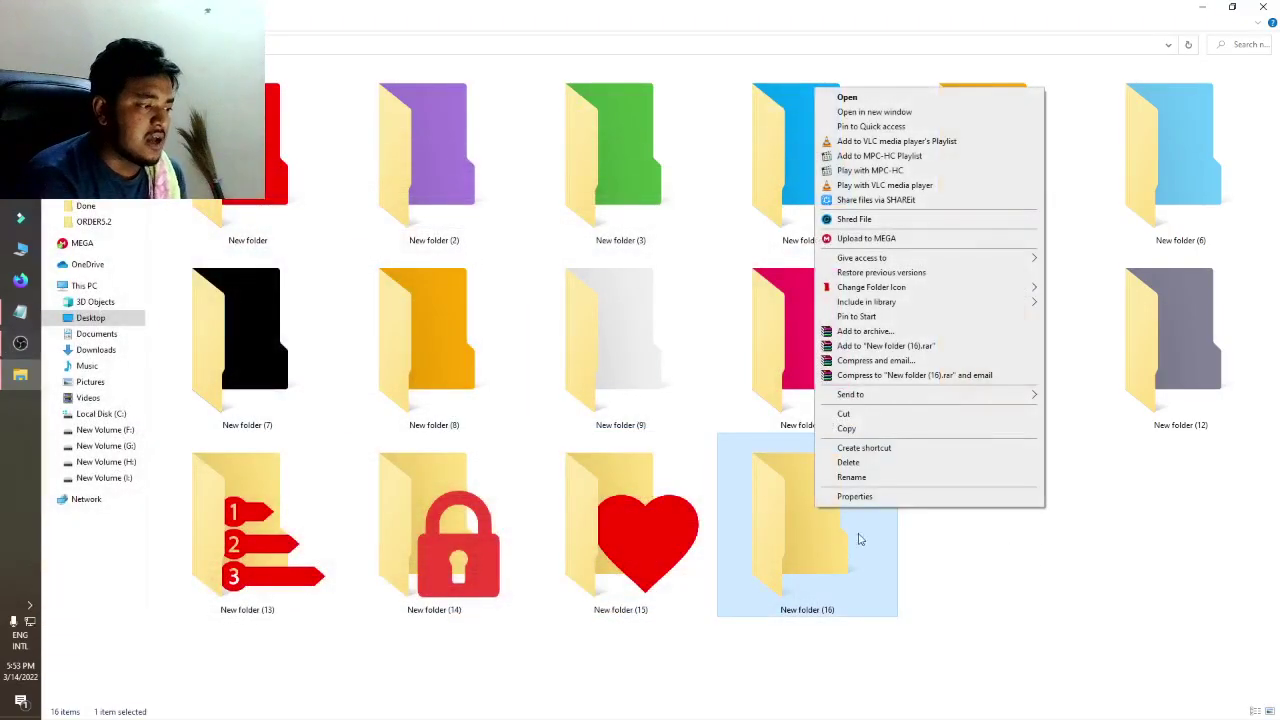
mouse_move(960, 292)
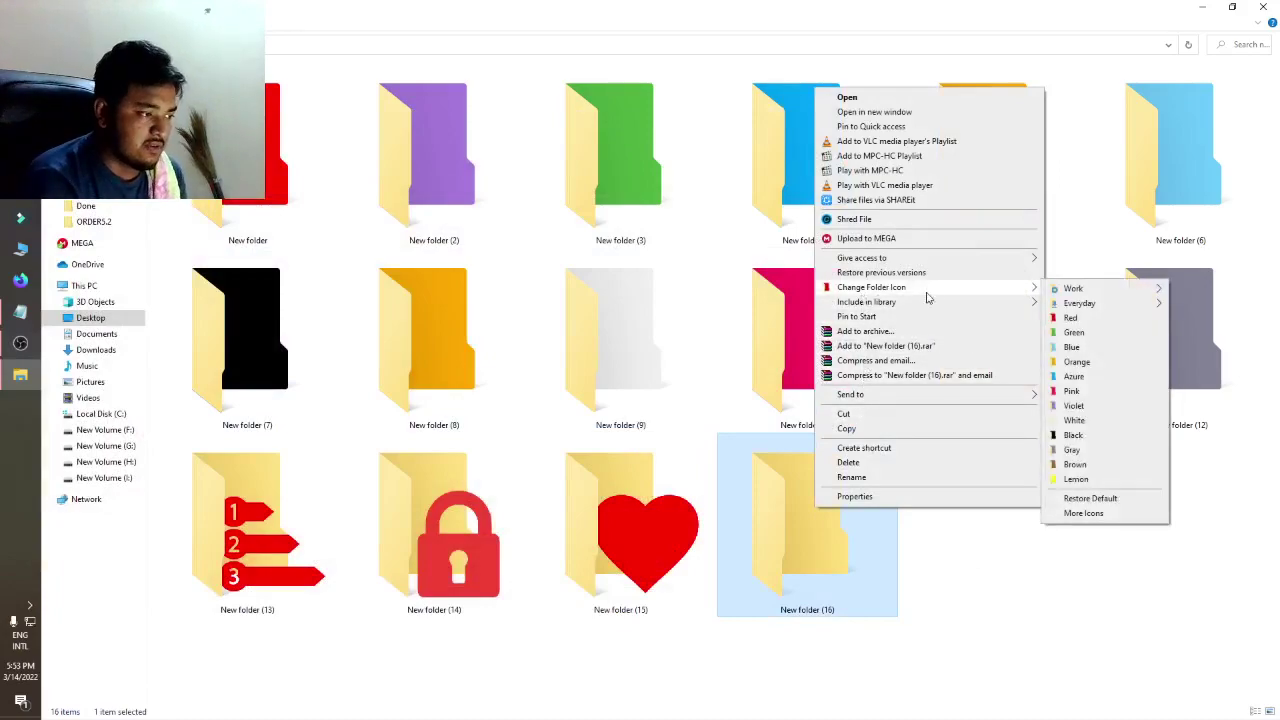
mouse_move(1066, 290)
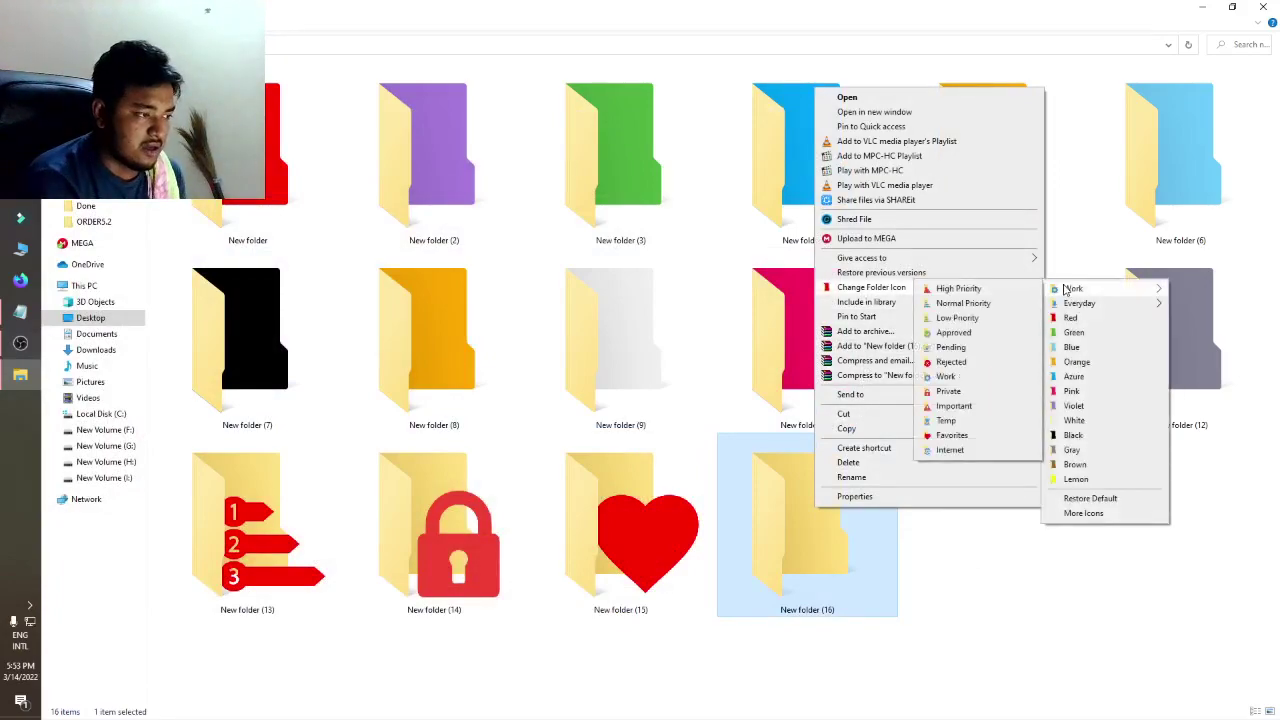
left_click(959, 321)
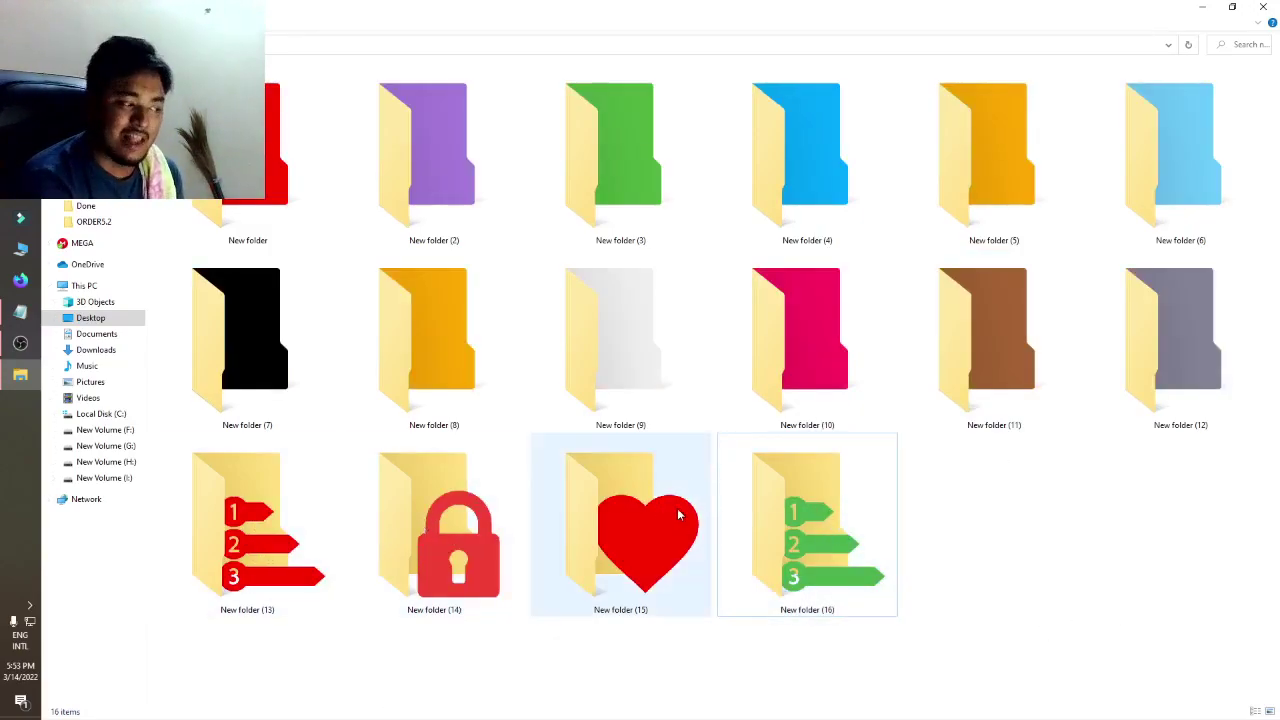
Give New folder (9) the Work > Approved green check-mark icon.
right_click(618, 312)
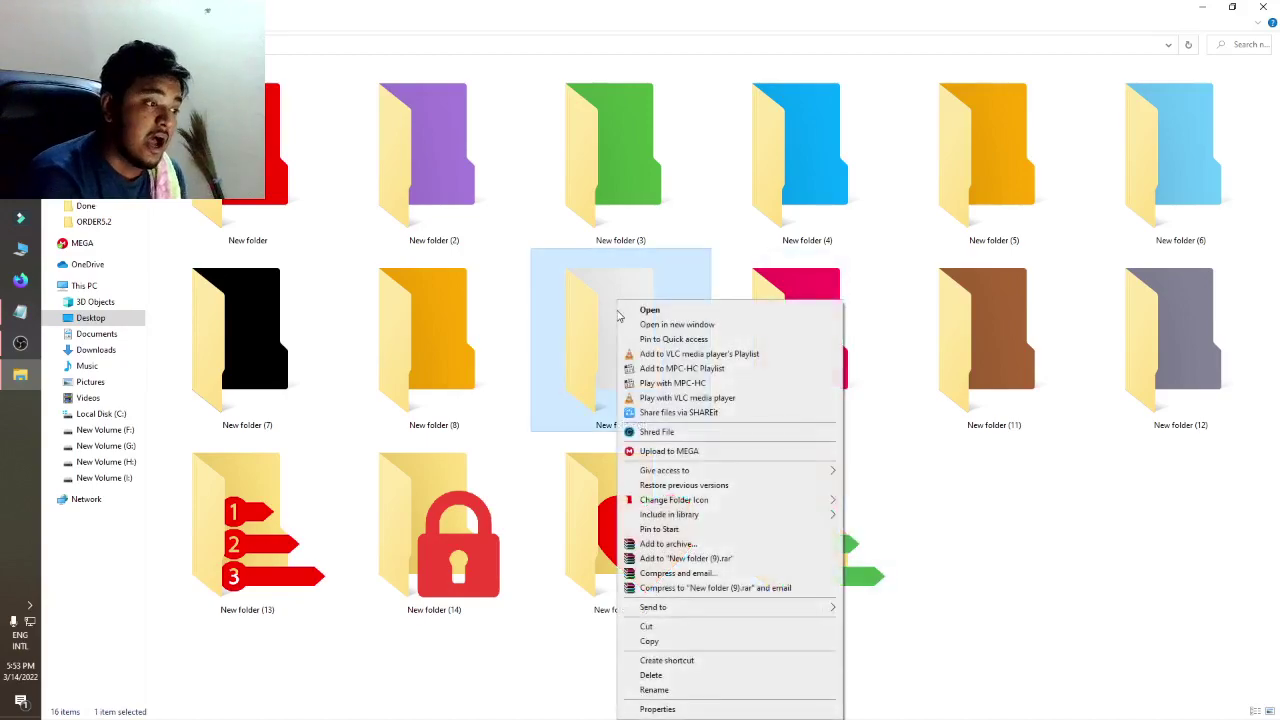
mouse_move(654, 501)
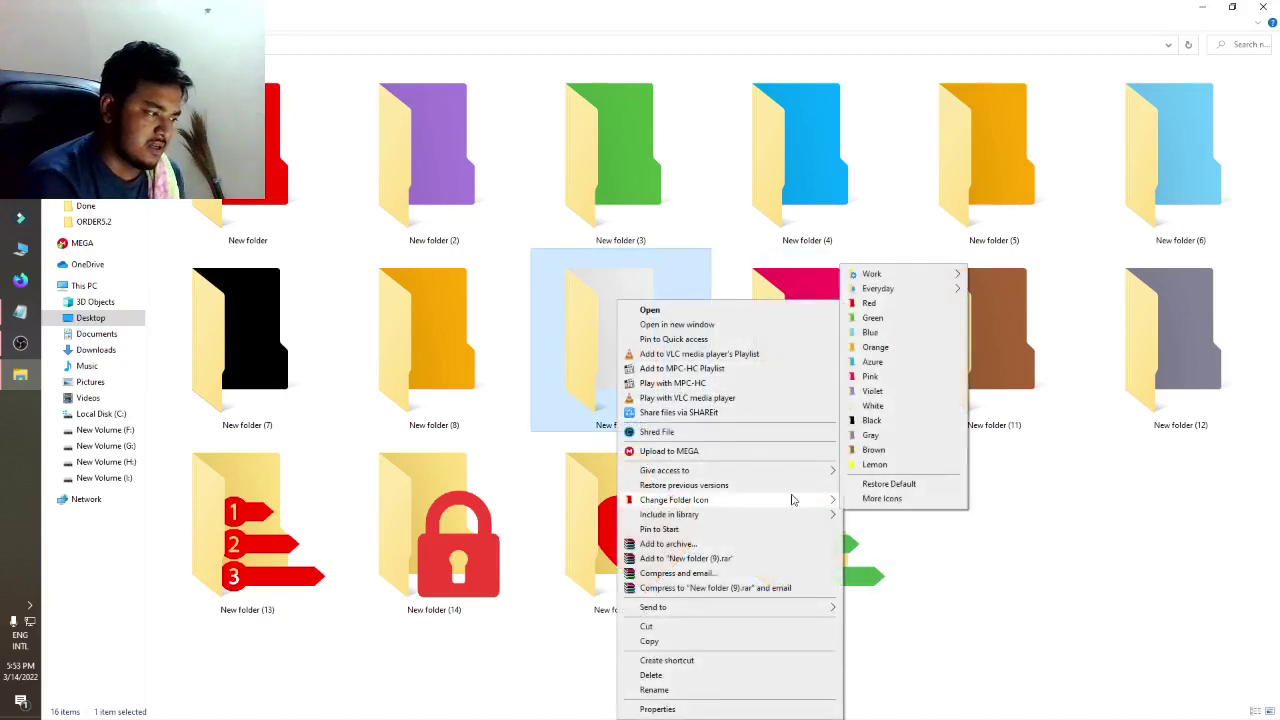
mouse_move(838, 468)
mouse_move(794, 500)
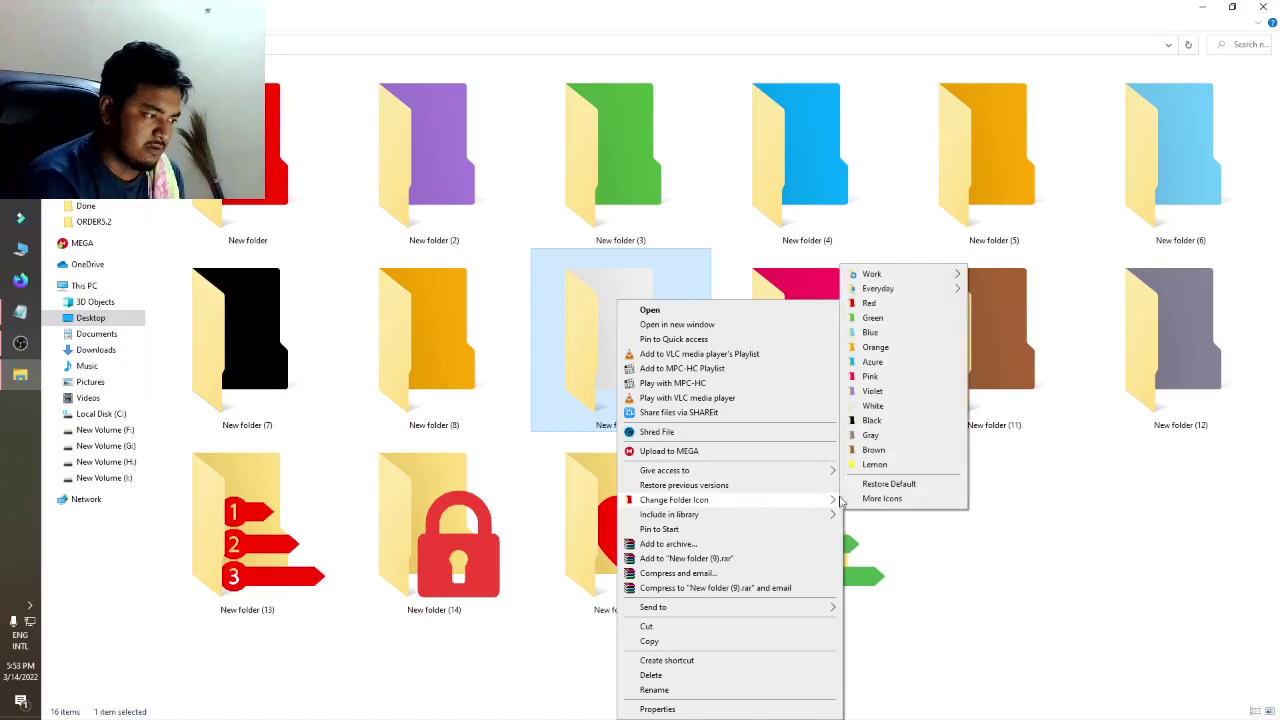
mouse_move(872, 276)
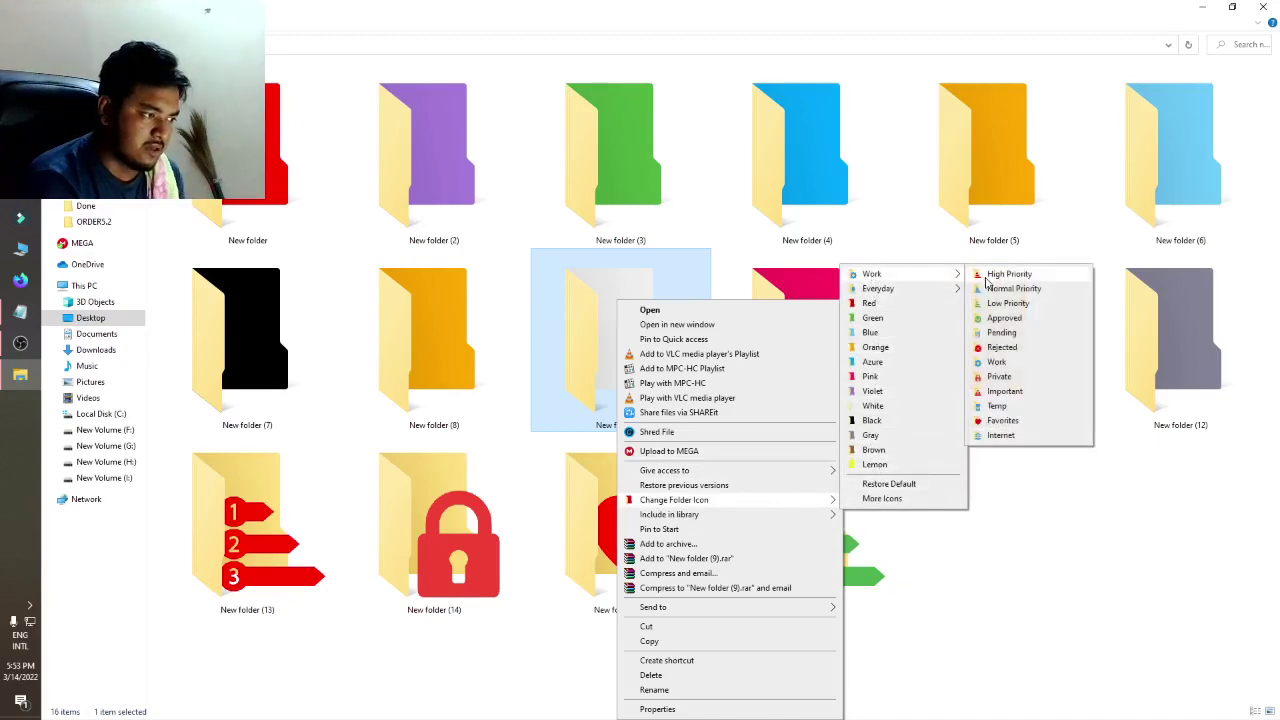
left_click(1005, 317)
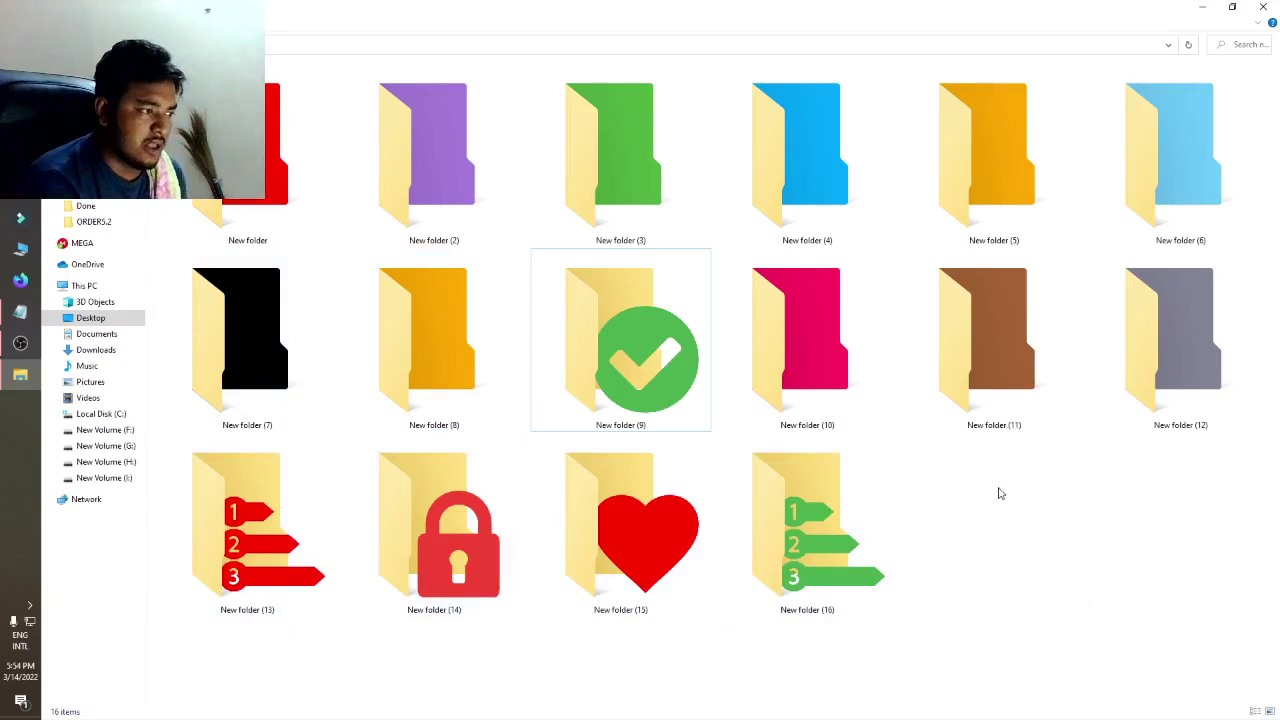
Give New folder (5) the Work > Internet blue WWW globe icon.
left_click(985, 152)
right_click(985, 152)
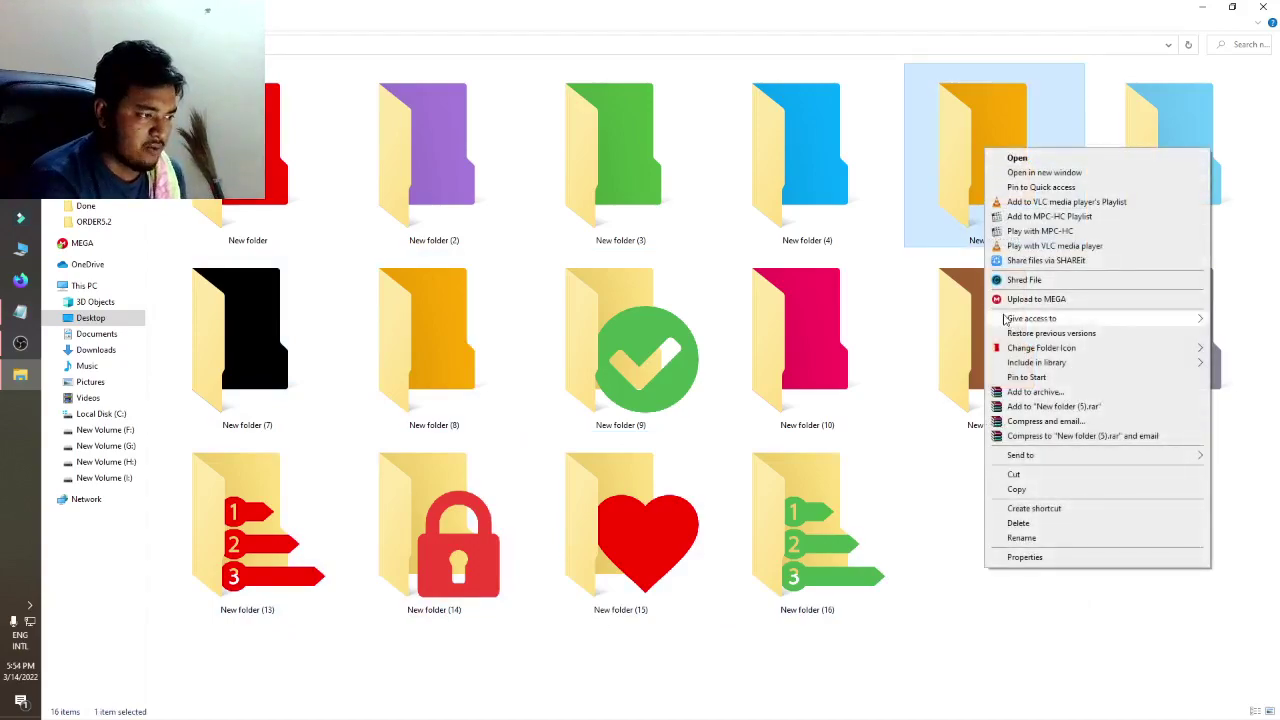
mouse_move(1014, 348)
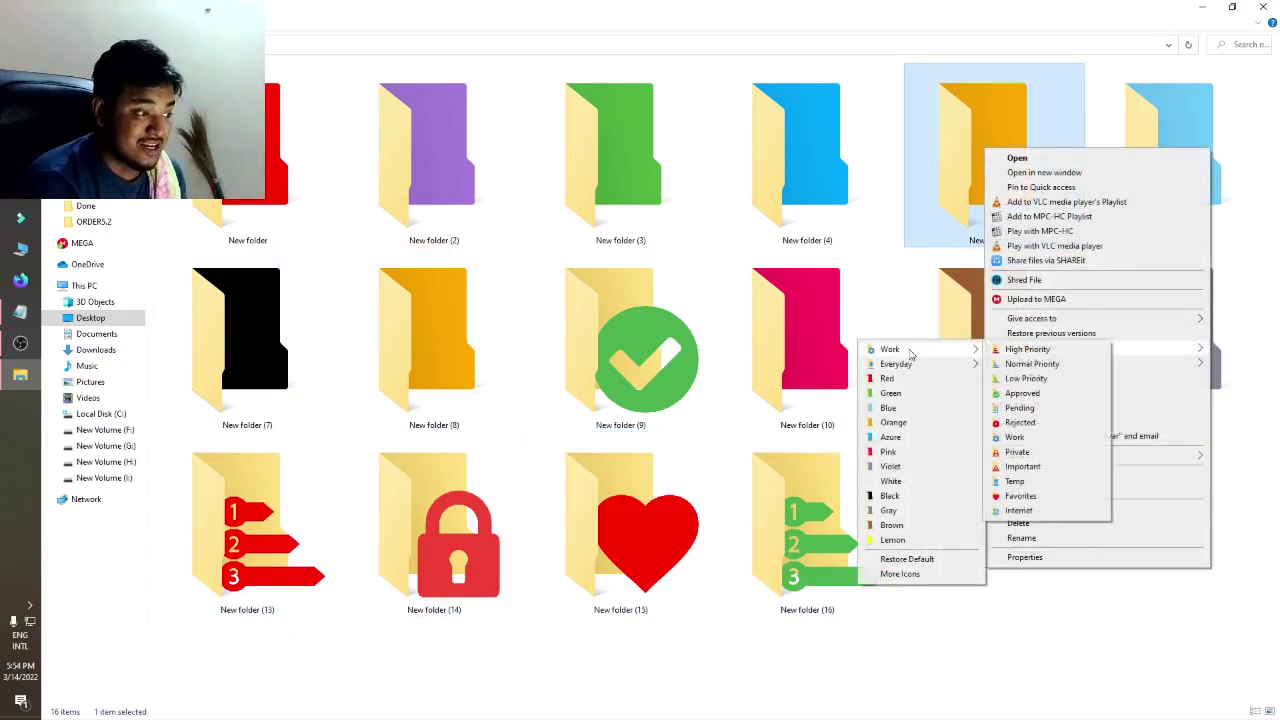
mouse_move(970, 355)
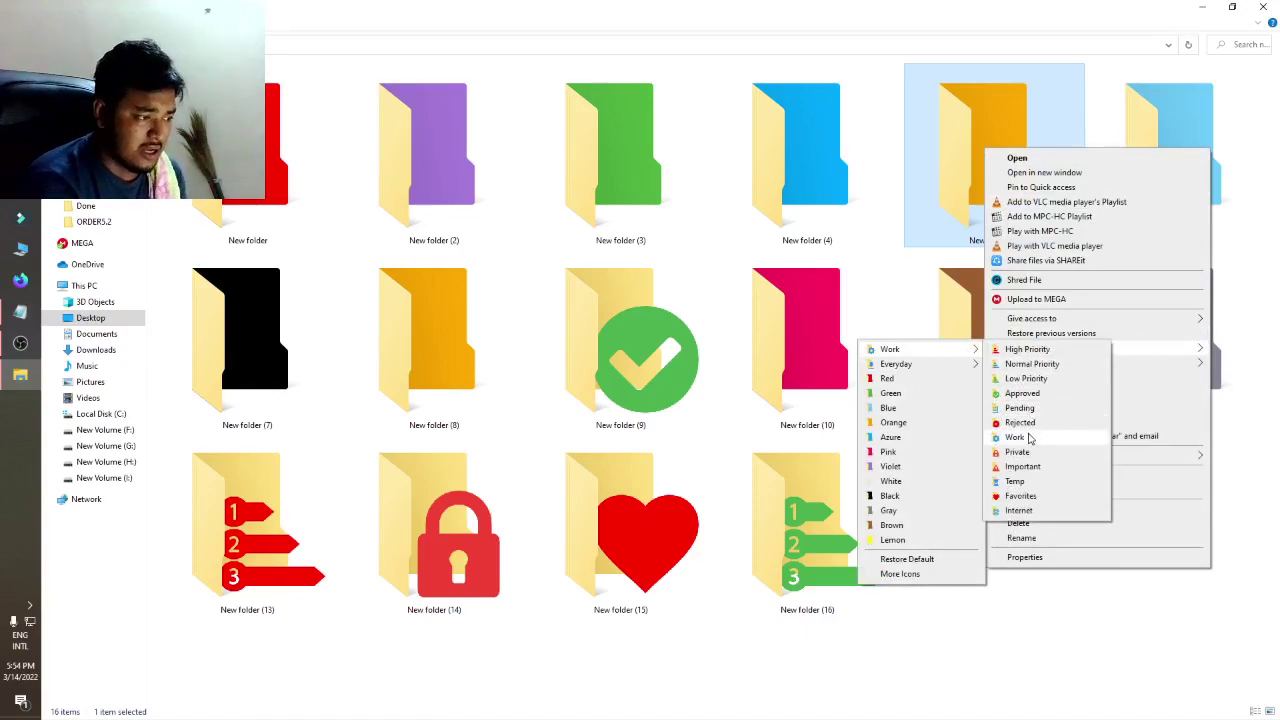
left_click(1019, 511)
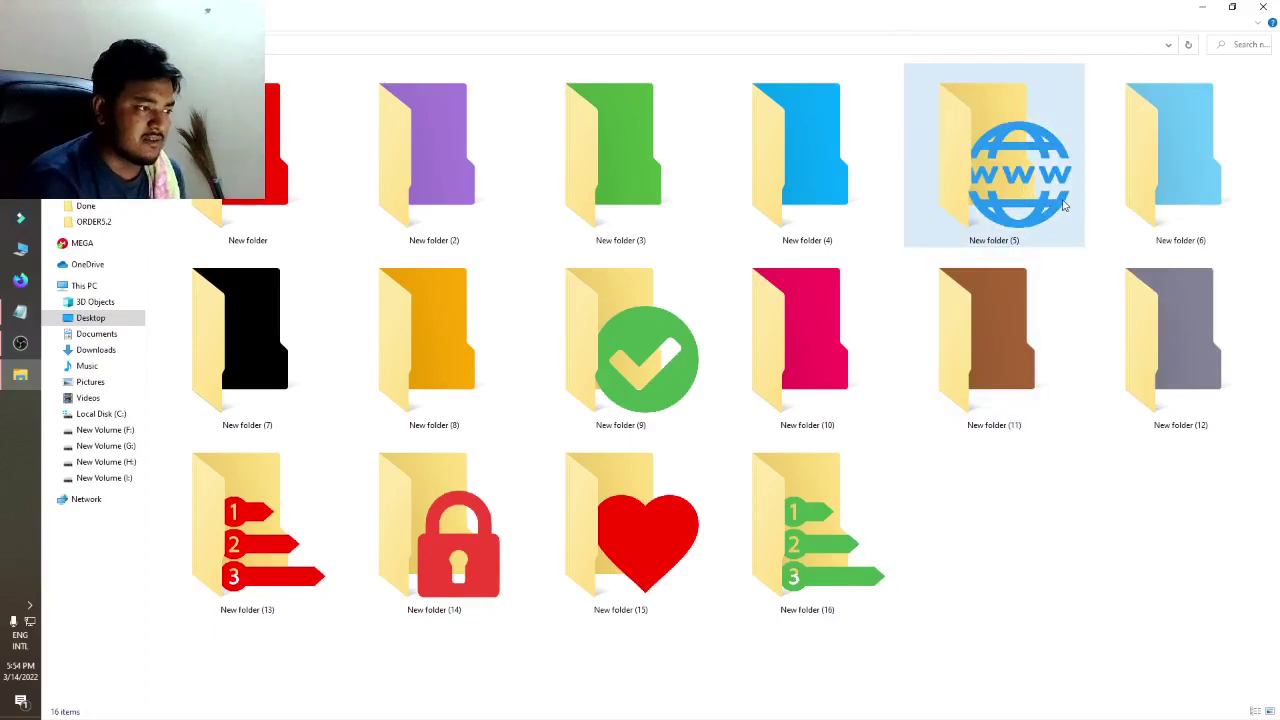